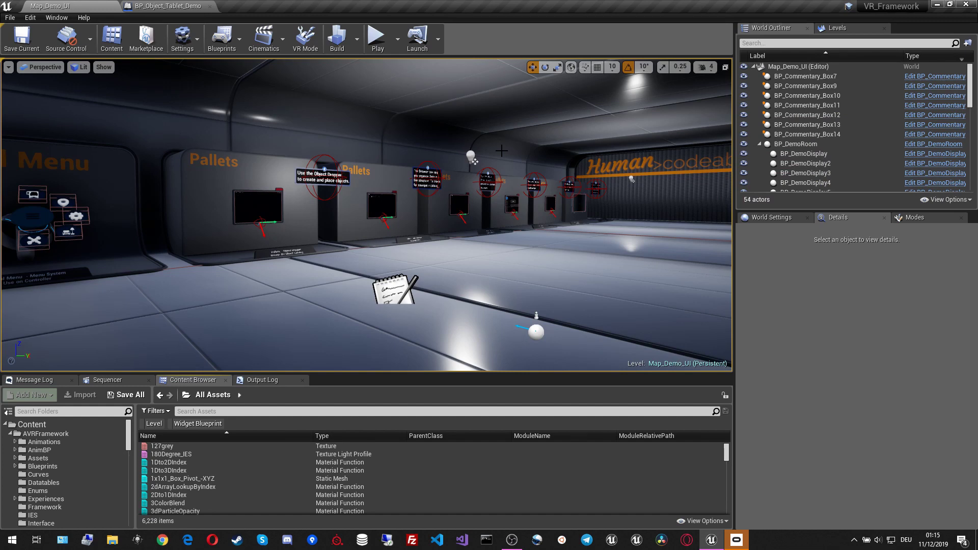
Step: Play the level in the editor and browse the Misc category of the Object Dropper
{"action": "left_click", "coordinate": [377, 41]}
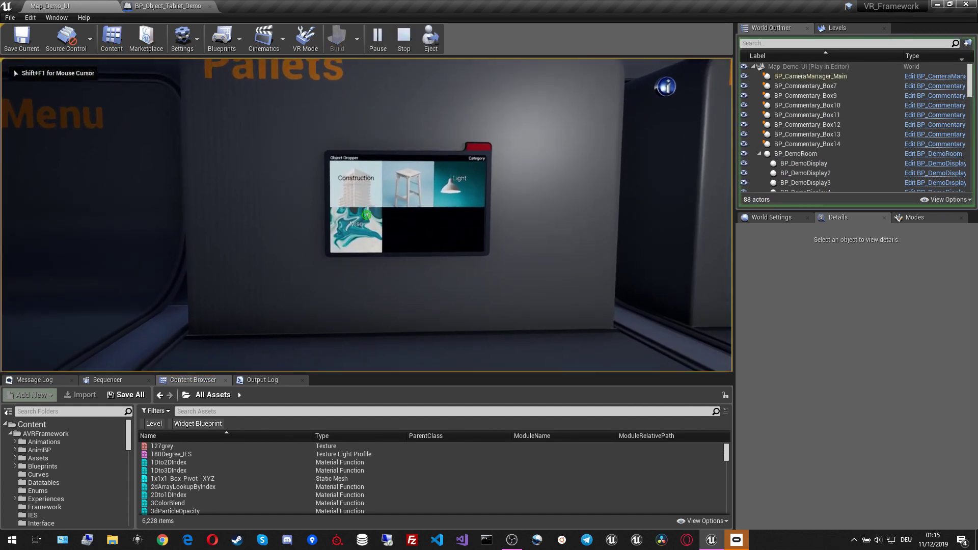
{"action": "left_click", "coordinate": [366, 215]}
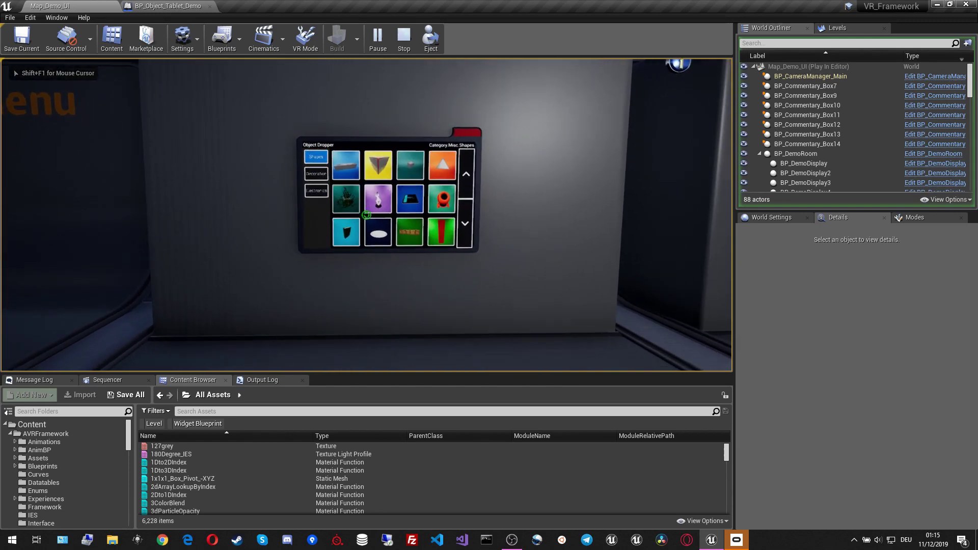
{"action": "left_click", "coordinate": [366, 214]}
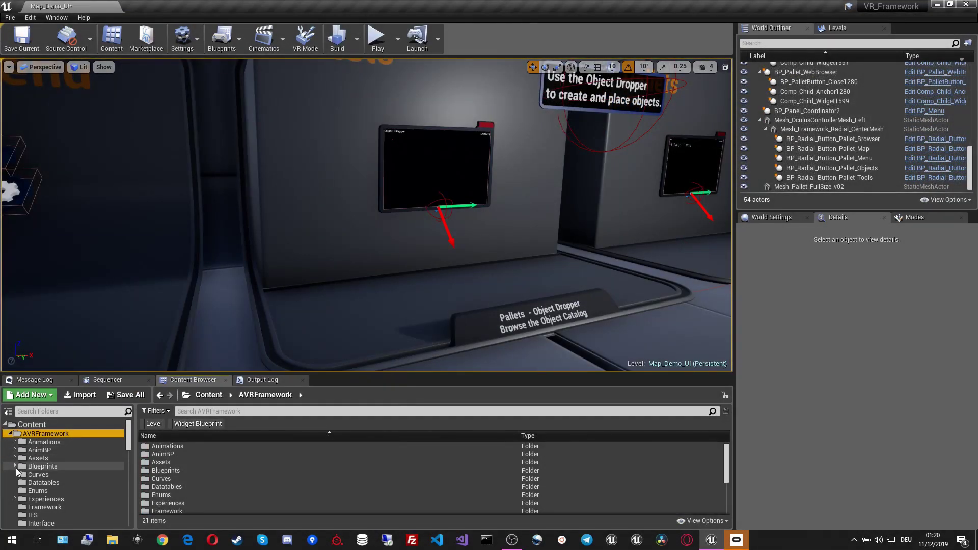
Step: Create an Actor-based blueprint class named TutorialActor in the AVRFramework Experiences folder
{"action": "left_click", "coordinate": [15, 467]}
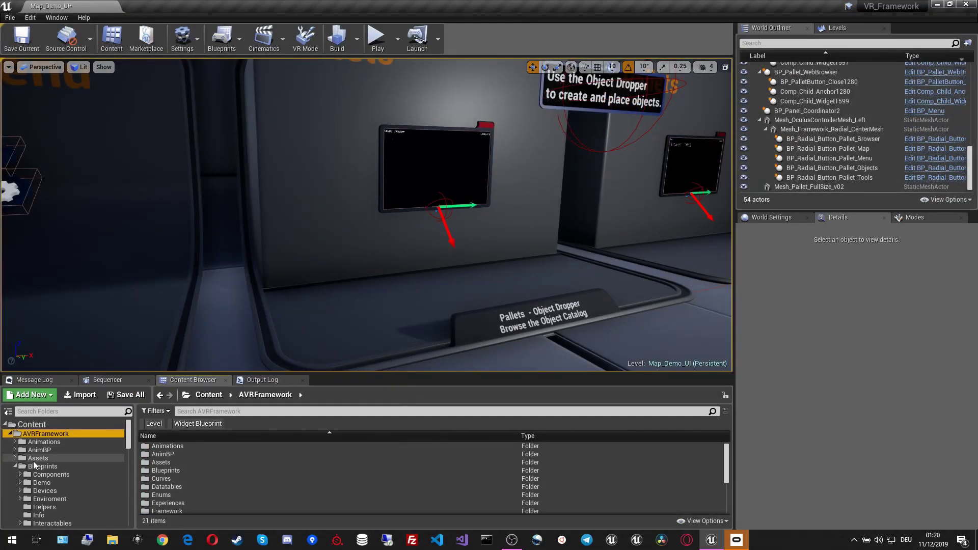
{"action": "scroll", "coordinate": [34, 468], "scroll_direction": "down", "scroll_amount": 3}
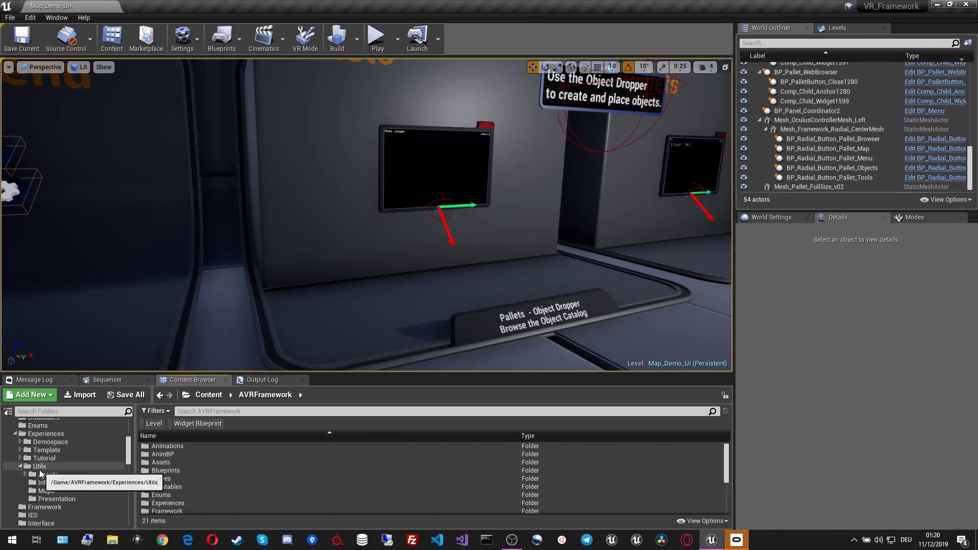
{"action": "left_click", "coordinate": [45, 433]}
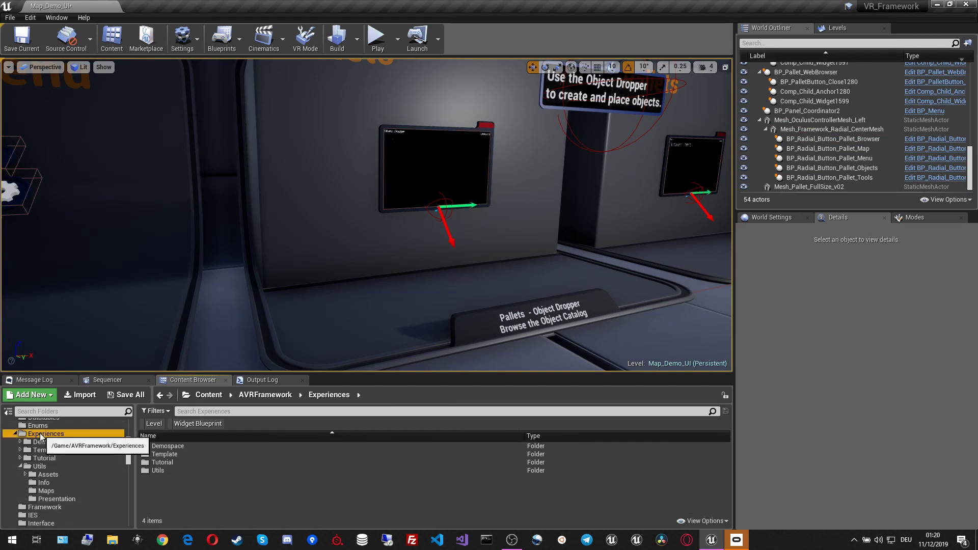
{"action": "right_click", "coordinate": [161, 490]}
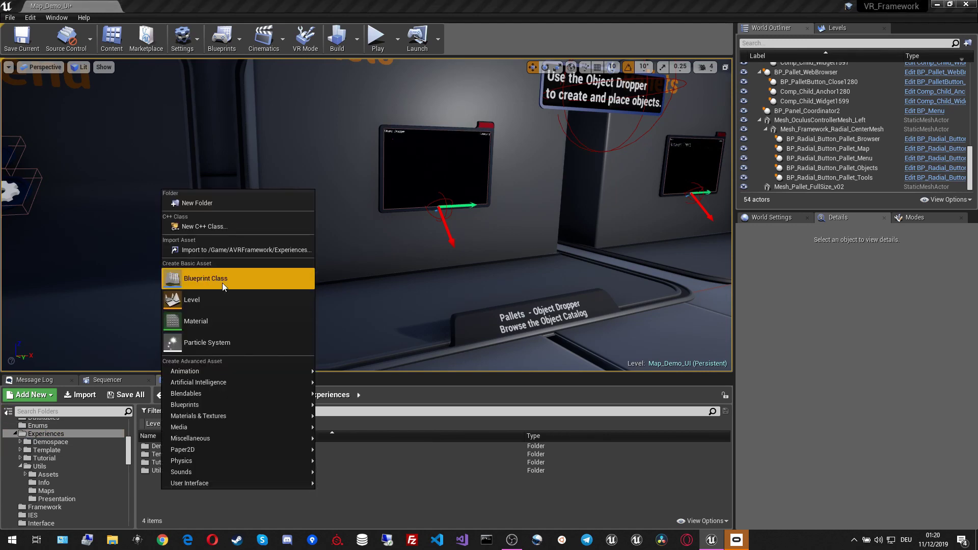
{"action": "left_click", "coordinate": [221, 284]}
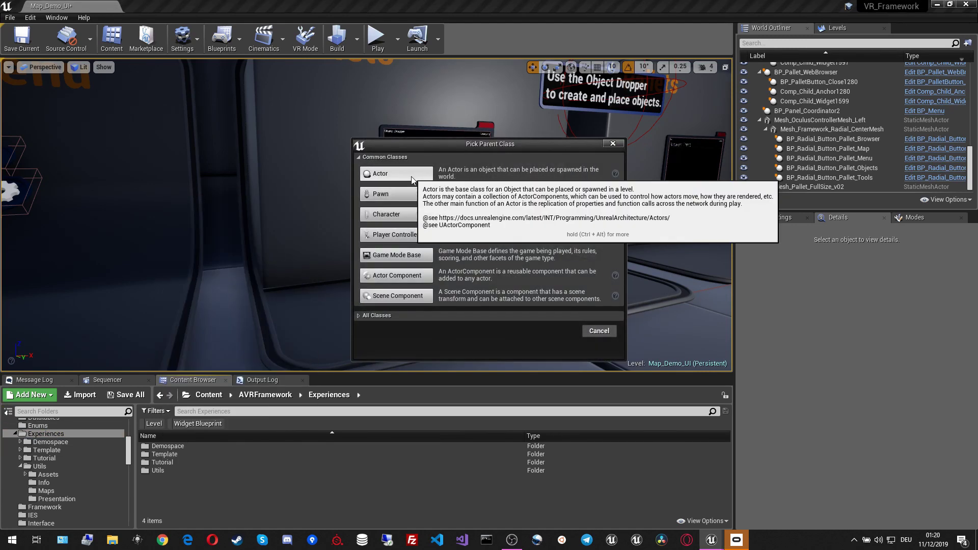
{"action": "left_click", "coordinate": [412, 178]}
{"action": "type", "text": "Tut"}
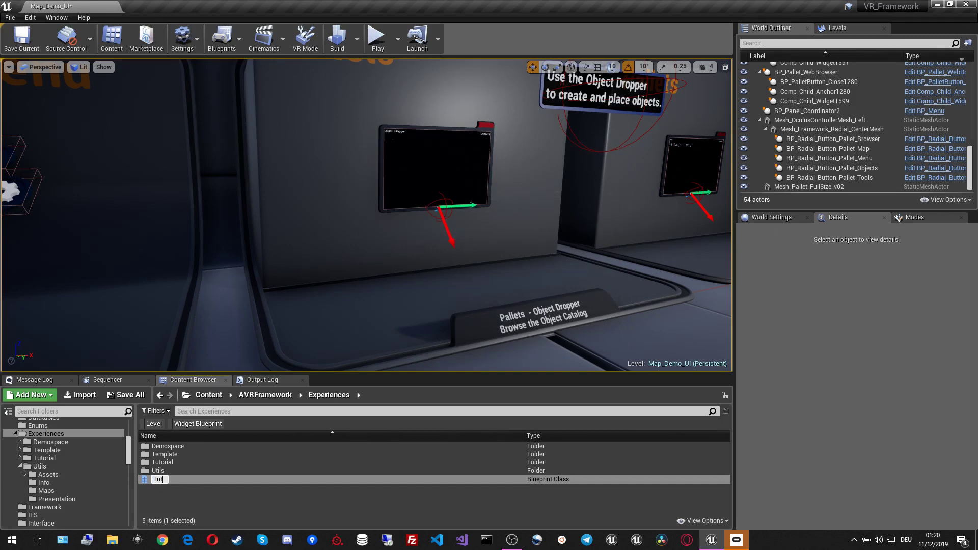
{"action": "type", "text": "orialA"}
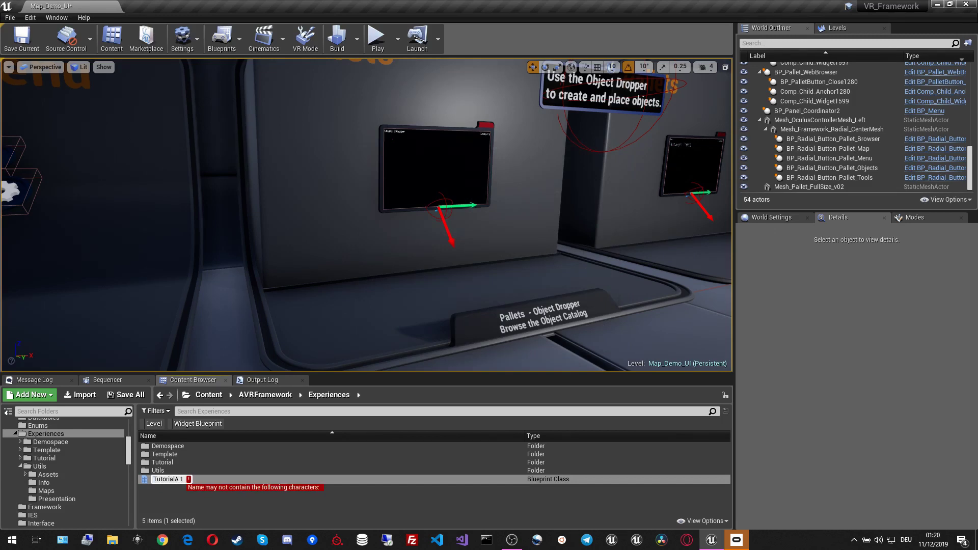
{"action": "type", "text": "ctor"}
{"action": "key", "text": "Return"}
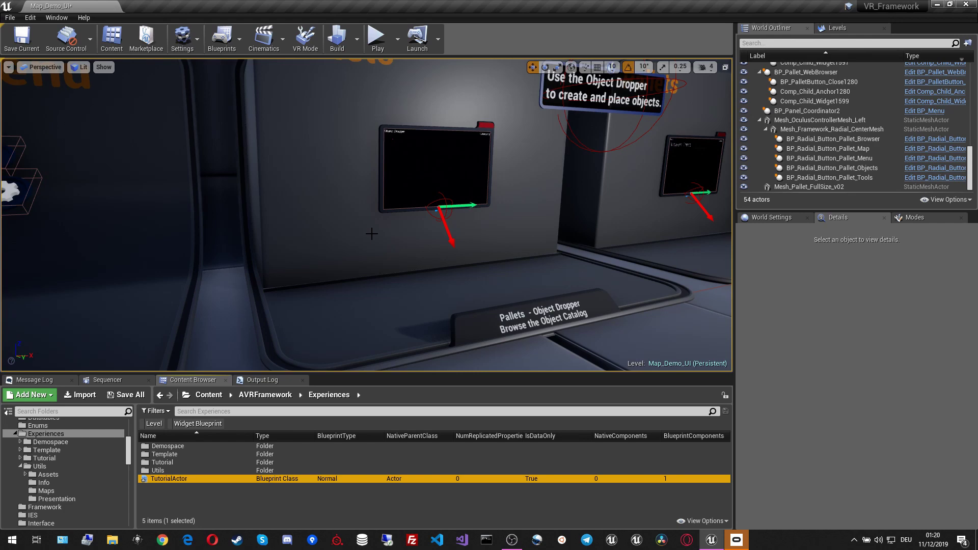
Step: Open the TutorialActor blueprint and add a Cube component that replaces the default scene root
{"action": "double_click", "coordinate": [203, 479]}
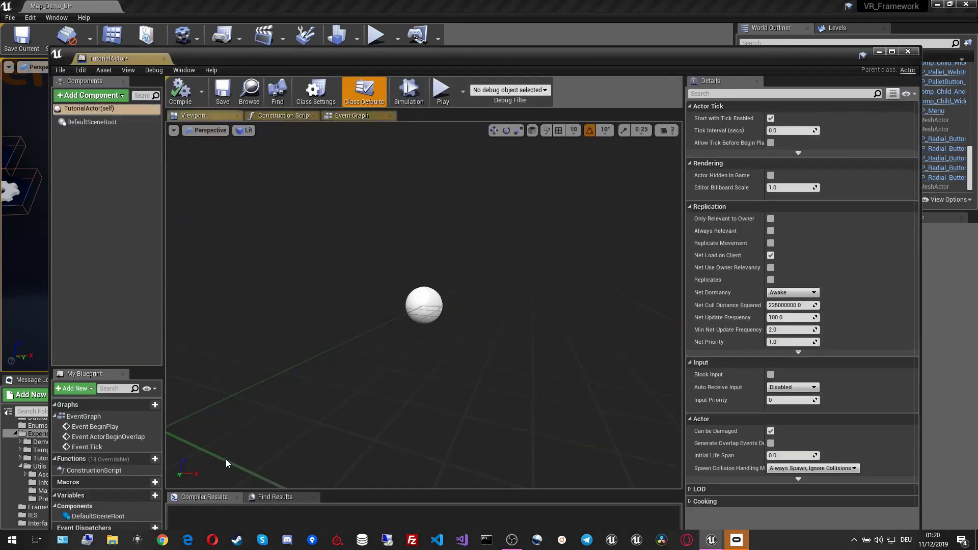
{"action": "left_click", "coordinate": [92, 96]}
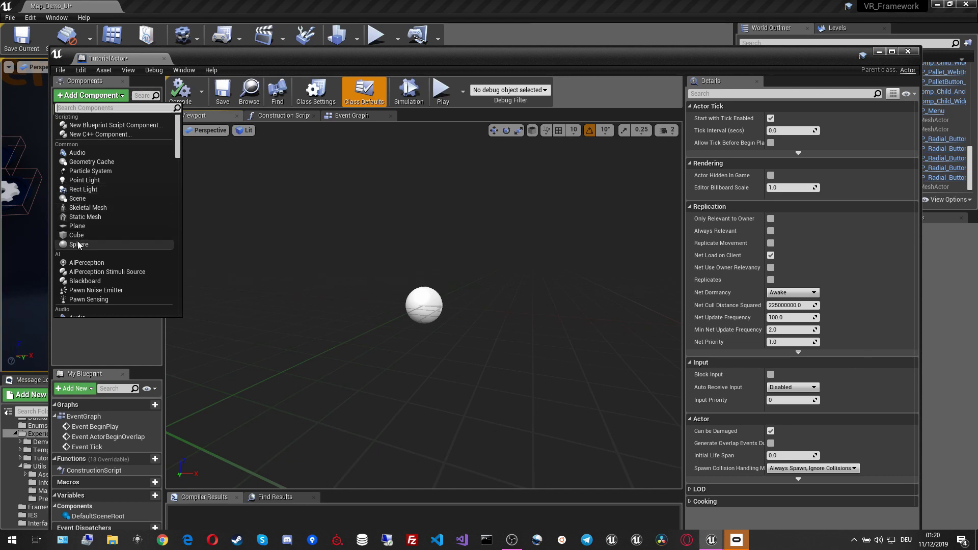
{"action": "left_click", "coordinate": [77, 235]}
{"action": "left_click_drag", "start_coordinate": [77, 132], "coordinate": [87, 126]}
Step: Add a Comp_Grab component to TutorialActor, then compile, save and close the blueprint
{"action": "left_click", "coordinate": [75, 97]}
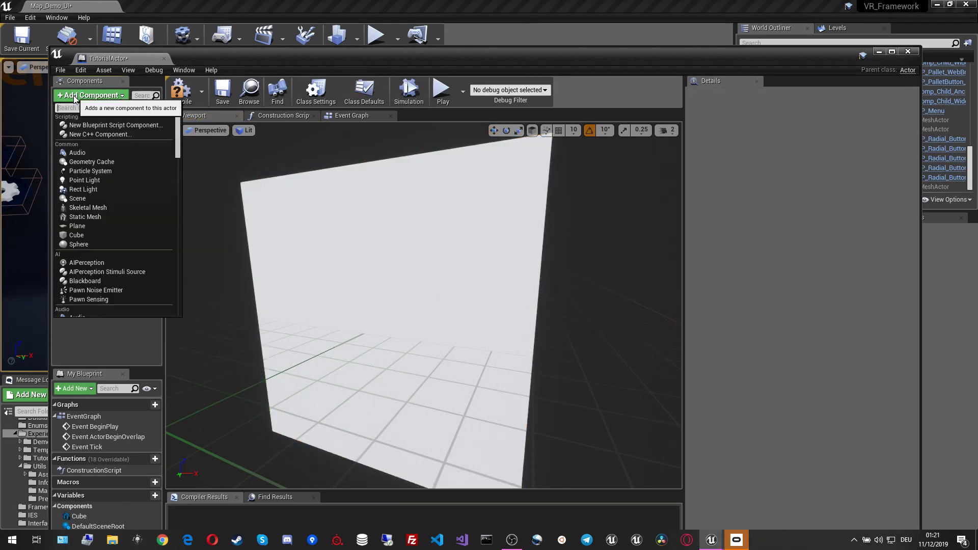
{"action": "key", "text": "Escape"}
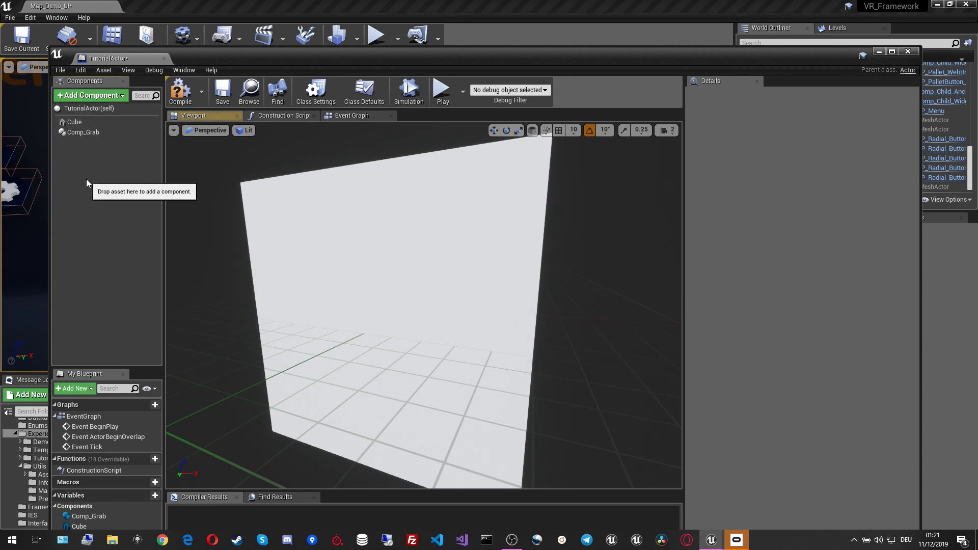
{"action": "left_click", "coordinate": [93, 133]}
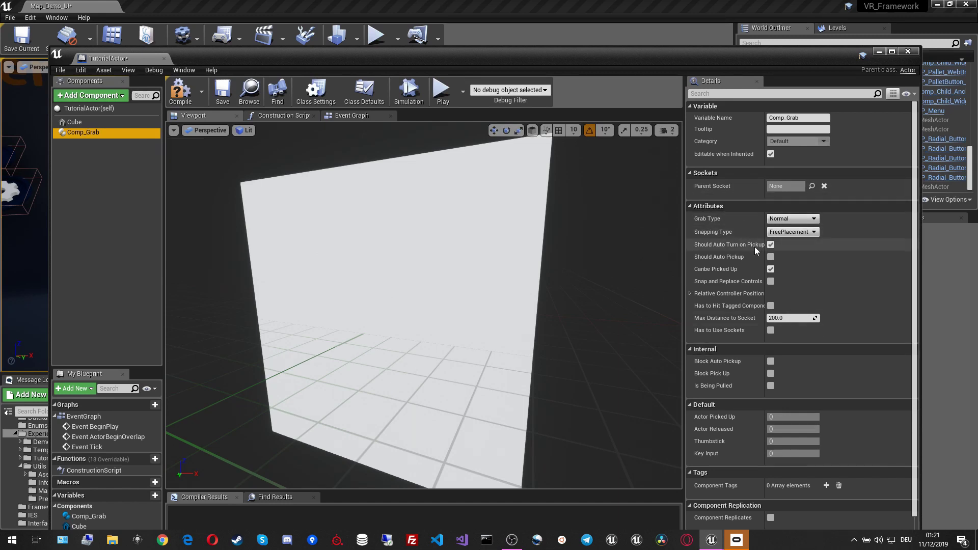
{"action": "left_click", "coordinate": [182, 91]}
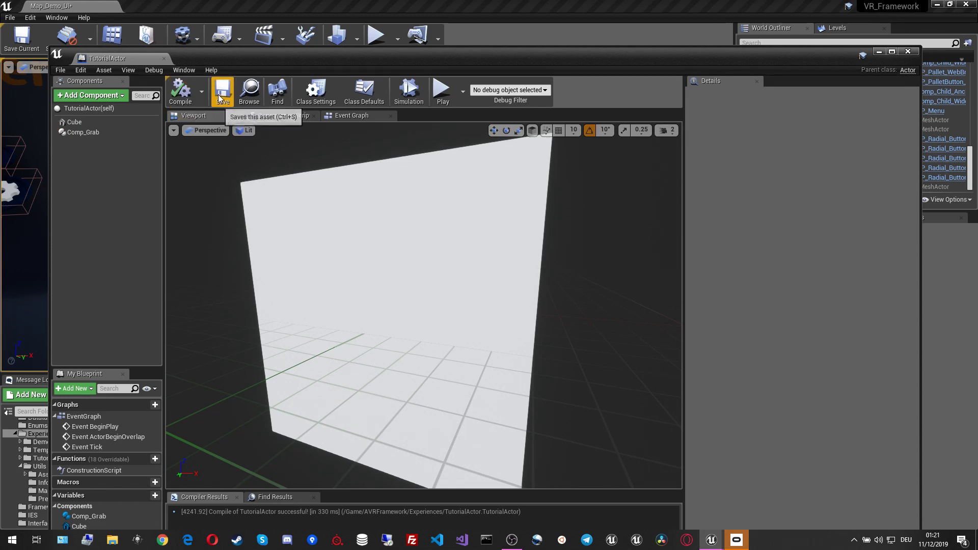
{"action": "left_click", "coordinate": [907, 52]}
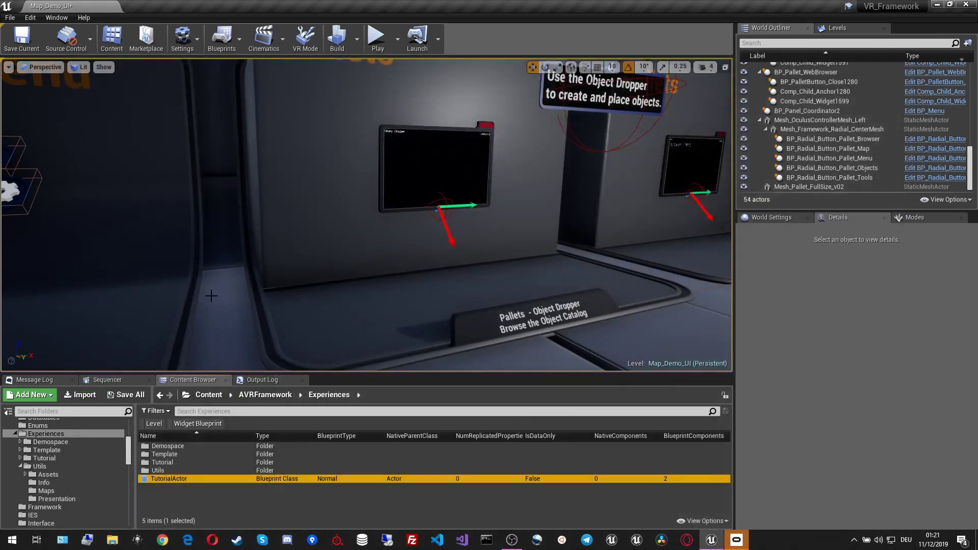
{"action": "left_click", "coordinate": [218, 504]}
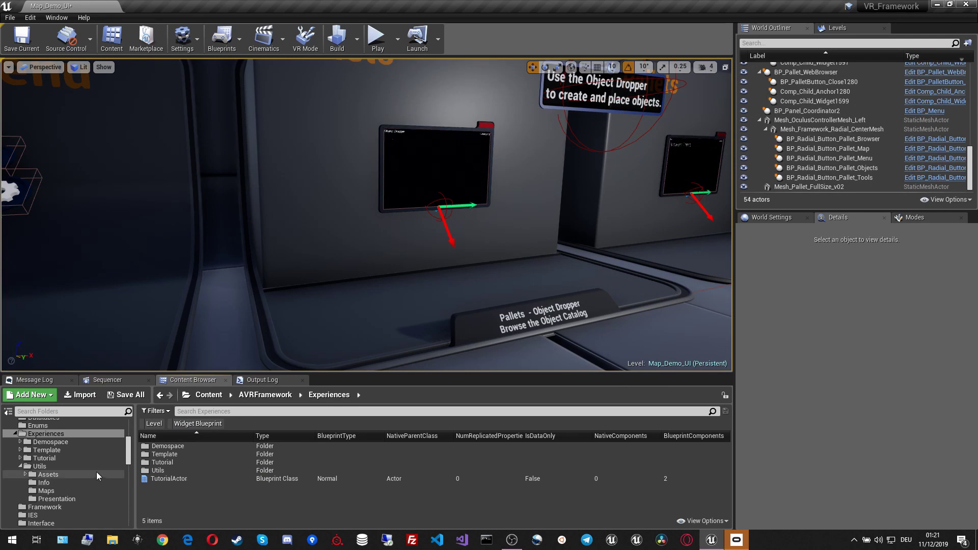
{"action": "scroll", "coordinate": [97, 471], "scroll_direction": "down", "scroll_amount": 3}
{"action": "scroll", "coordinate": [97, 471], "scroll_direction": "up", "scroll_amount": 4}
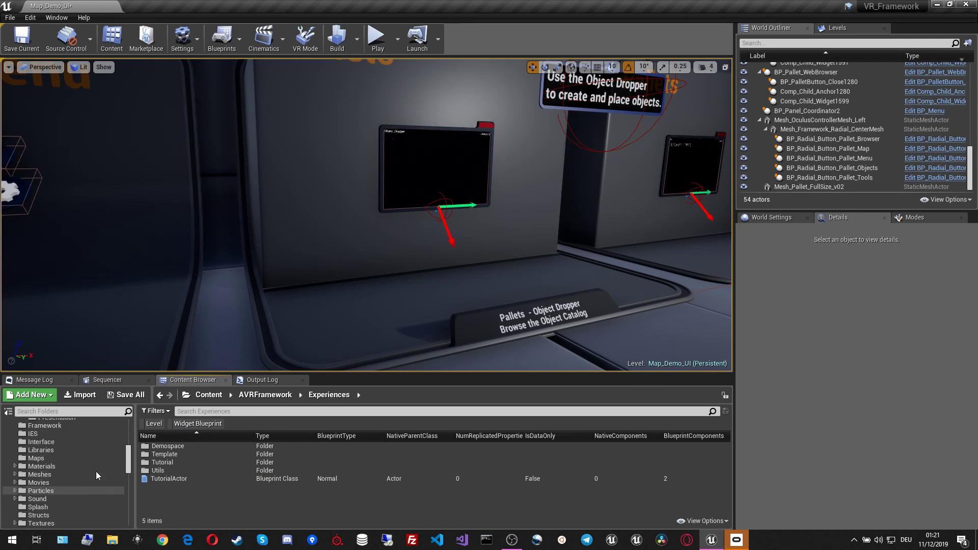
{"action": "scroll", "coordinate": [96, 472], "scroll_direction": "up", "scroll_amount": 2}
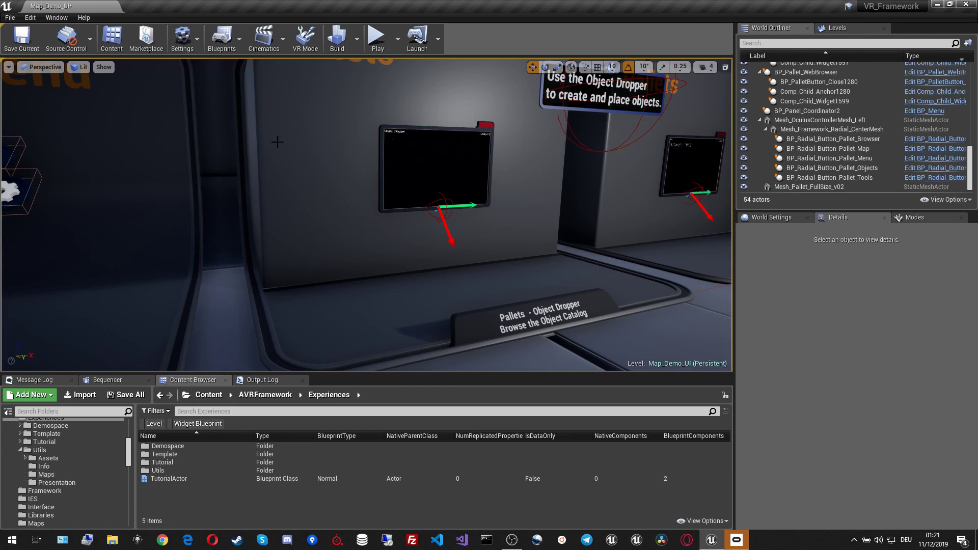
Step: Open the project's GameplayTags settings and review the Category tags and the Gameplay Tag Table List
{"action": "left_click", "coordinate": [201, 36]}
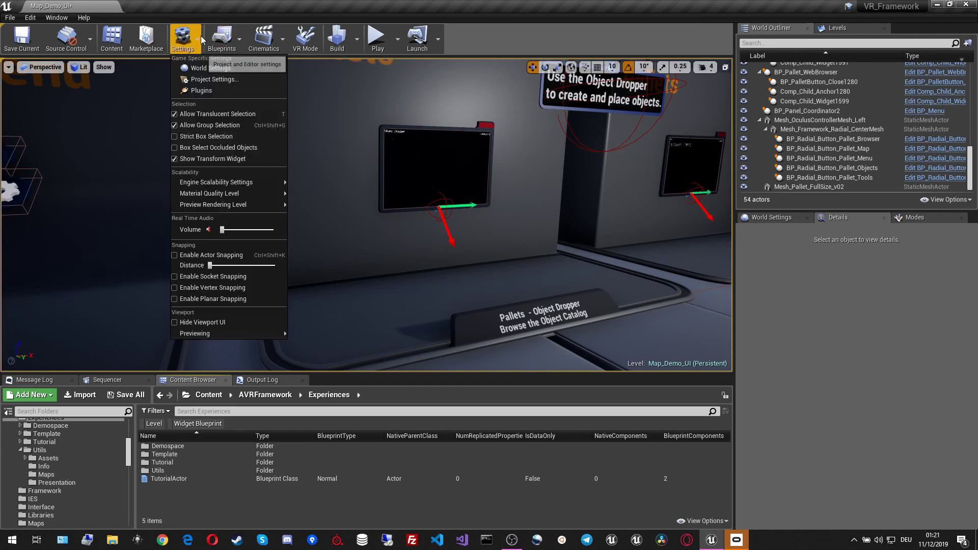
{"action": "left_click", "coordinate": [210, 79]}
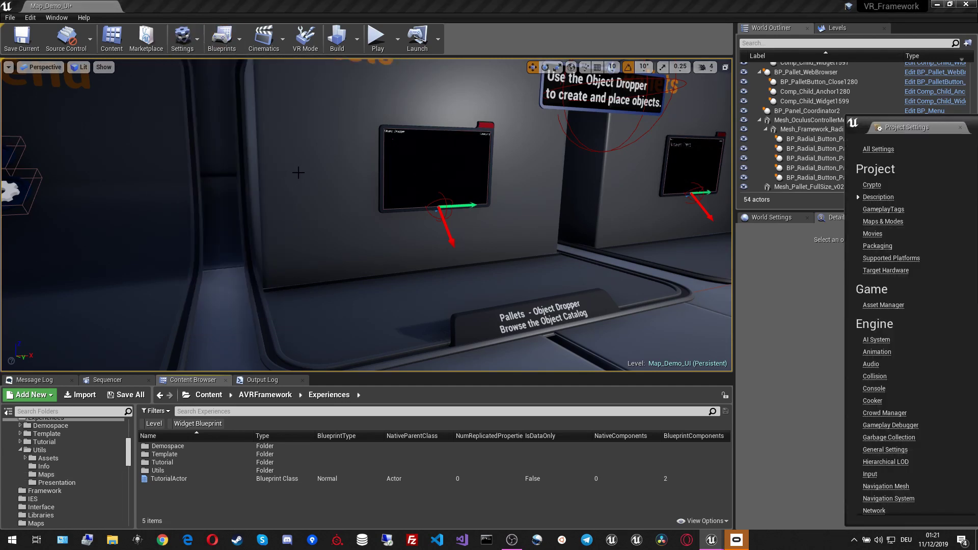
{"action": "left_click_drag", "start_coordinate": [948, 124], "coordinate": [243, 82]}
{"action": "left_click", "coordinate": [184, 171]}
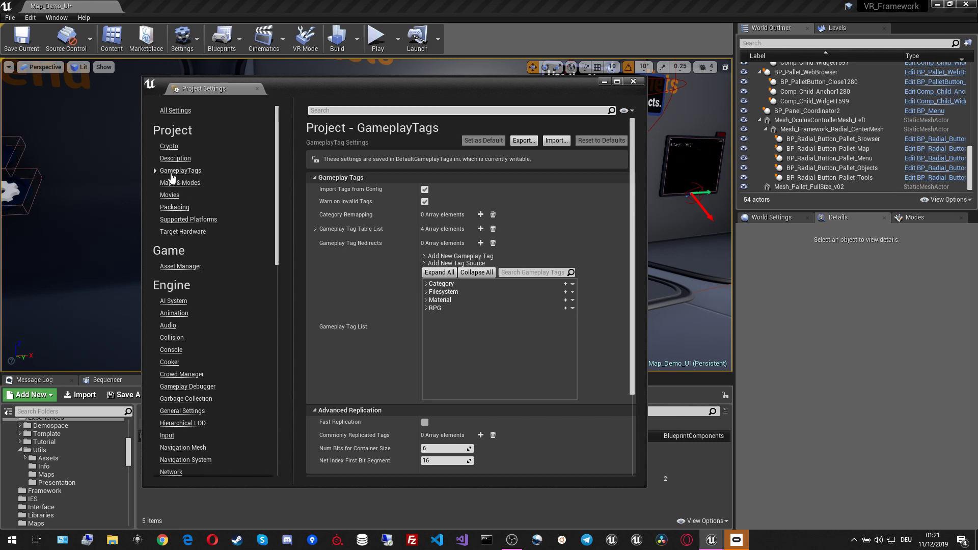
{"action": "left_click", "coordinate": [426, 284]}
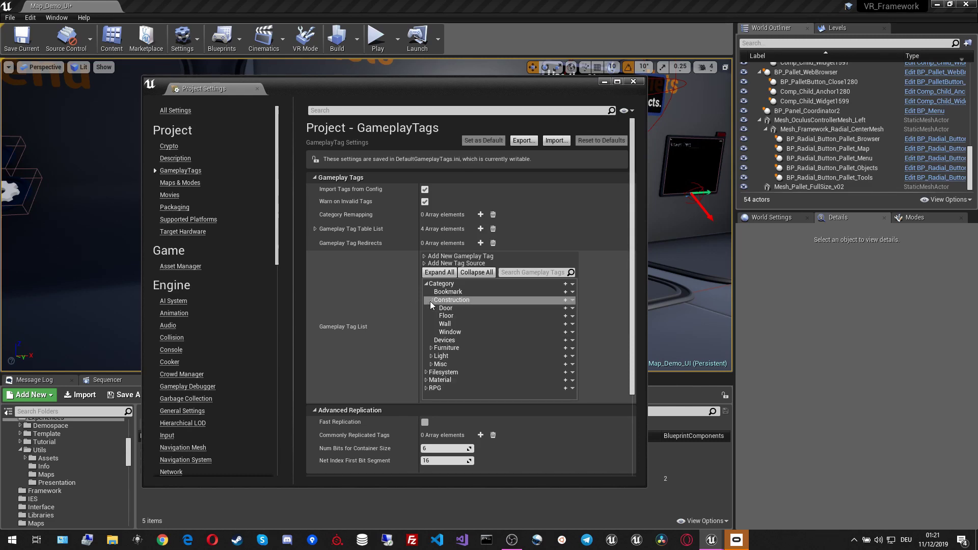
{"action": "left_click", "coordinate": [314, 229]}
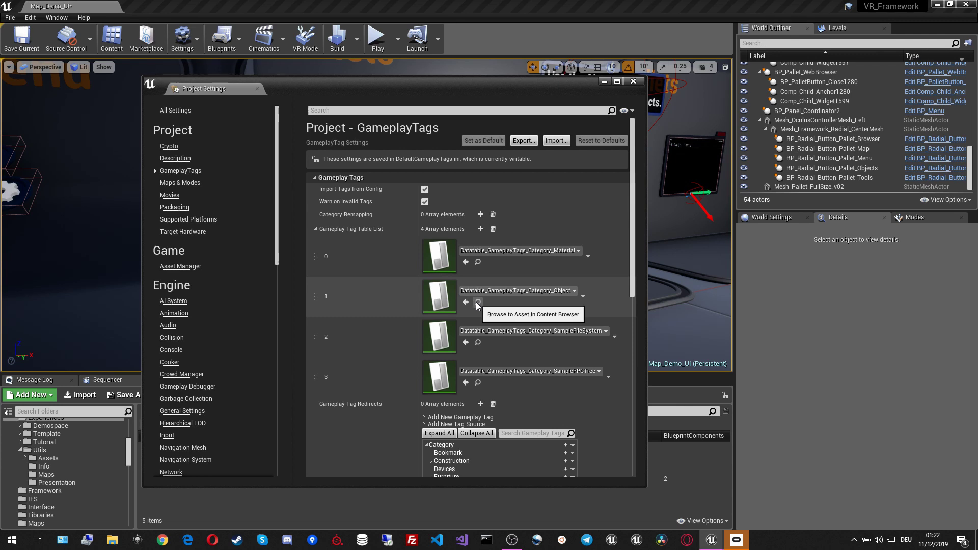
{"action": "scroll", "coordinate": [353, 303], "scroll_direction": "down", "scroll_amount": 2}
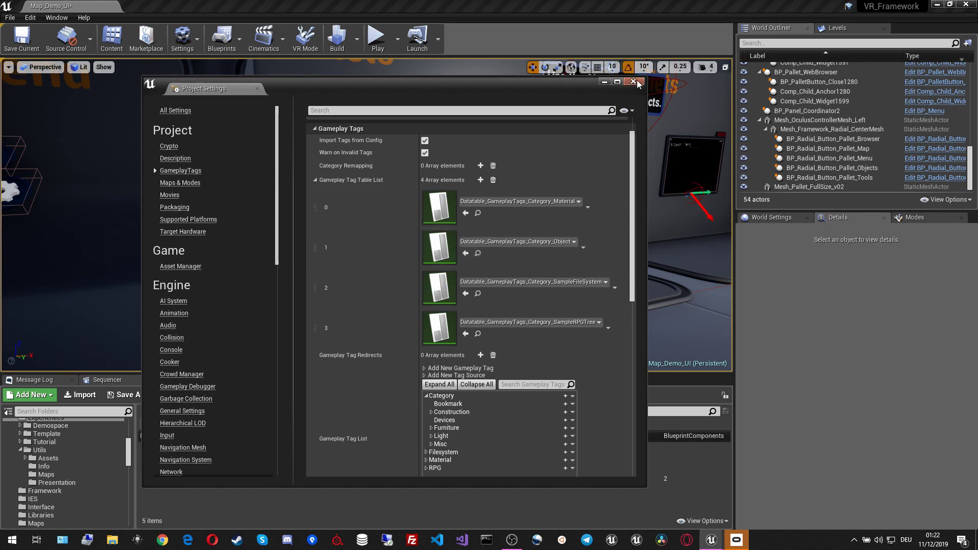
Step: Locate Datatable_GameplayTags_Category_Object from the tag table list, open it for editing and enlarge its row editor area
{"action": "left_click", "coordinate": [477, 253]}
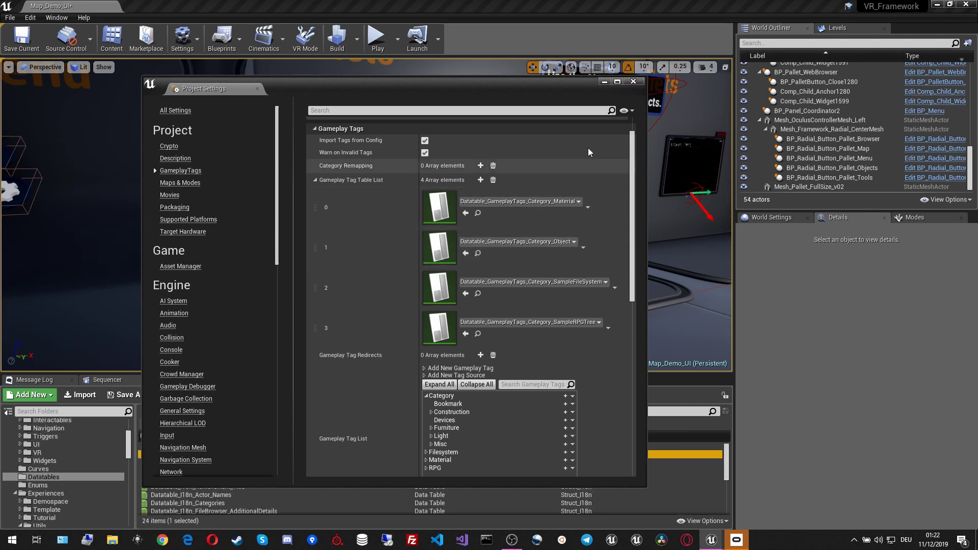
{"action": "left_click", "coordinate": [633, 82]}
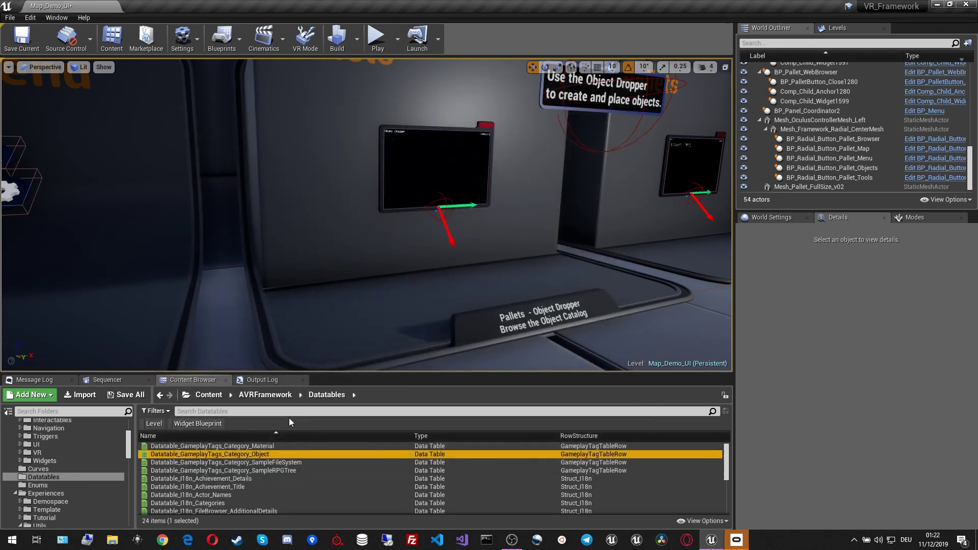
{"action": "double_click", "coordinate": [279, 455]}
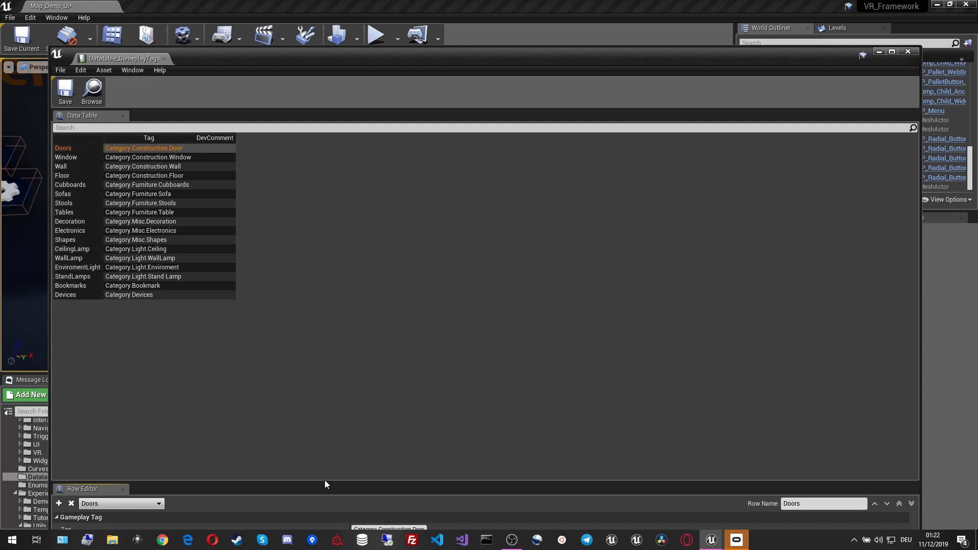
{"action": "left_click_drag", "start_coordinate": [324, 482], "coordinate": [330, 332]}
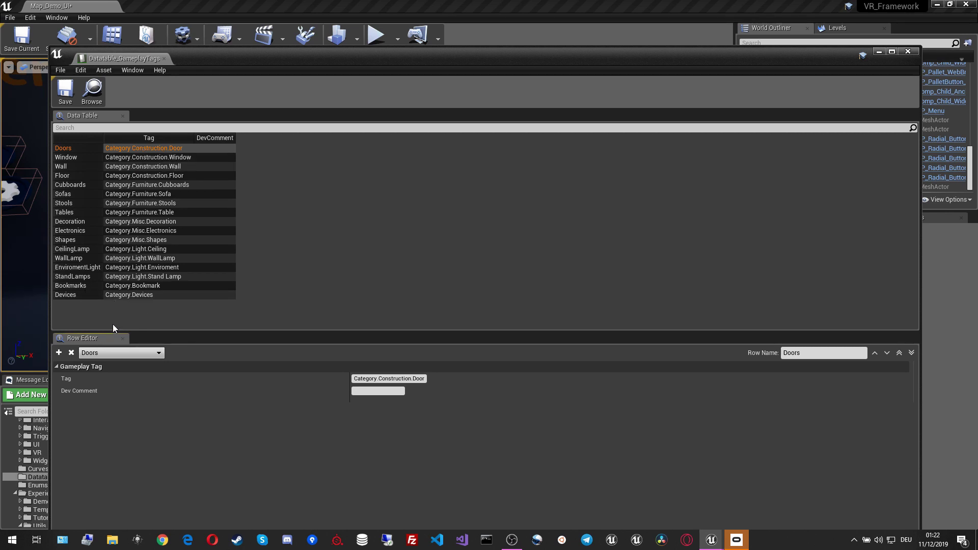
Step: Add a new row named Cube to the object category gameplay tags data table
{"action": "left_click", "coordinate": [58, 353]}
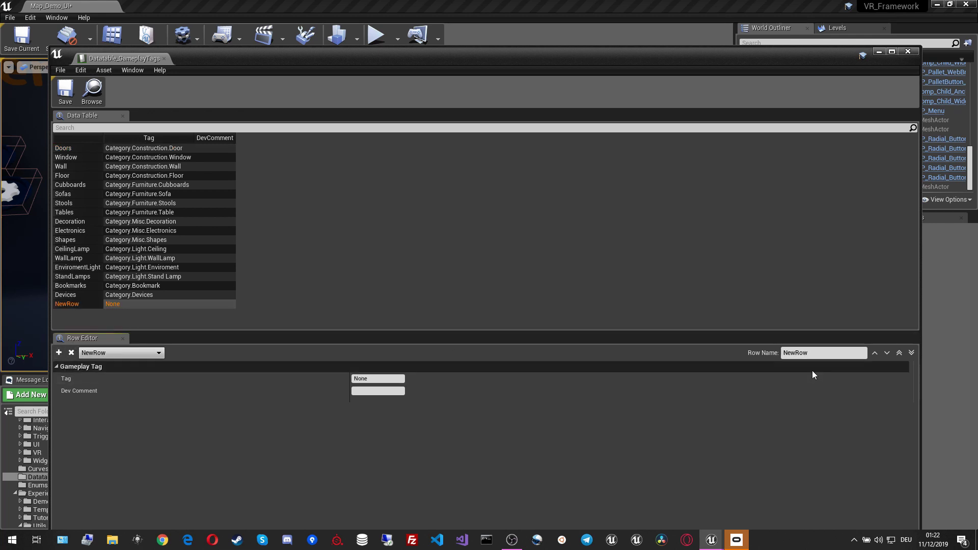
{"action": "left_click_drag", "start_coordinate": [815, 353], "coordinate": [758, 343]}
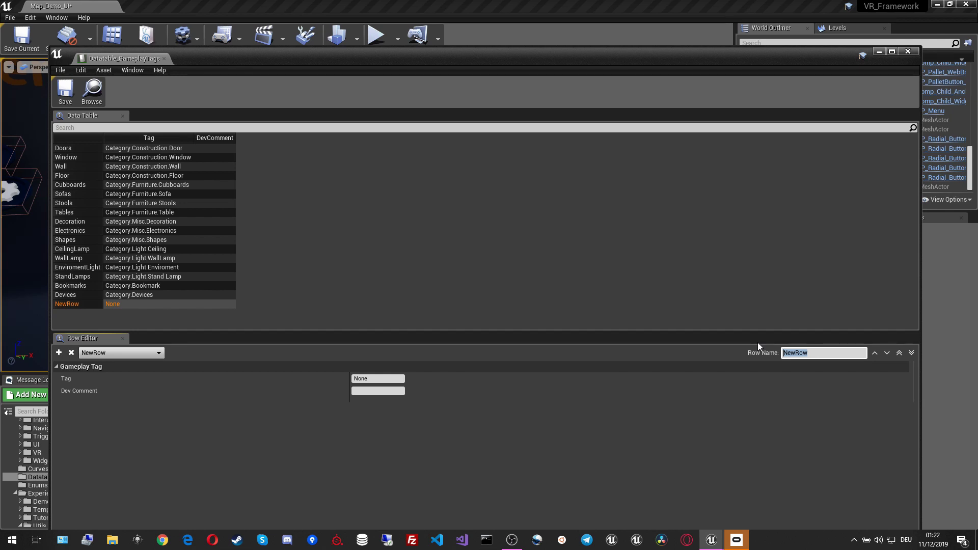
{"action": "type", "text": "B"}
{"action": "type", "text": "u"}
{"action": "type", "text": "Cube"}
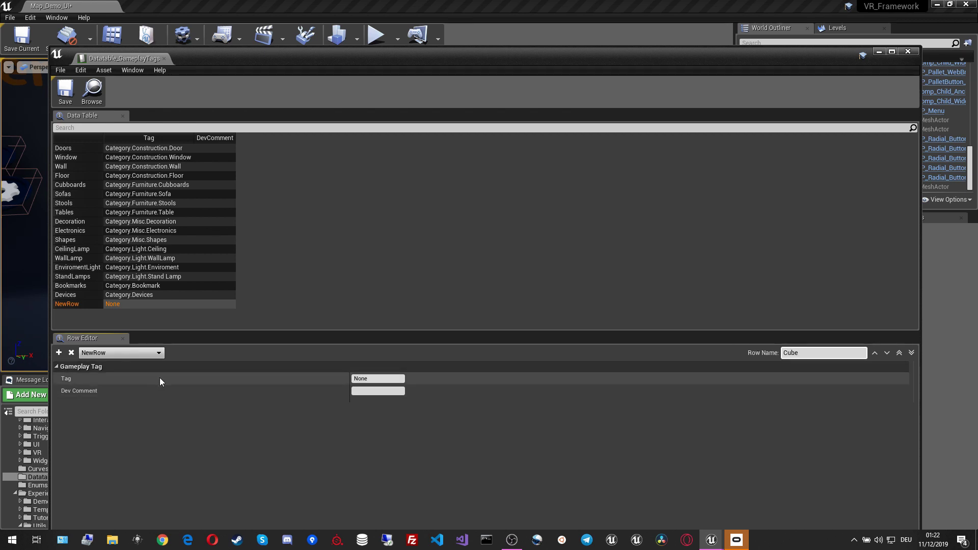
Step: Set the Cube row's tag to Category.Tutorial.Cube, then save and close the data table
{"action": "left_click", "coordinate": [340, 378]}
{"action": "left_click", "coordinate": [371, 378]}
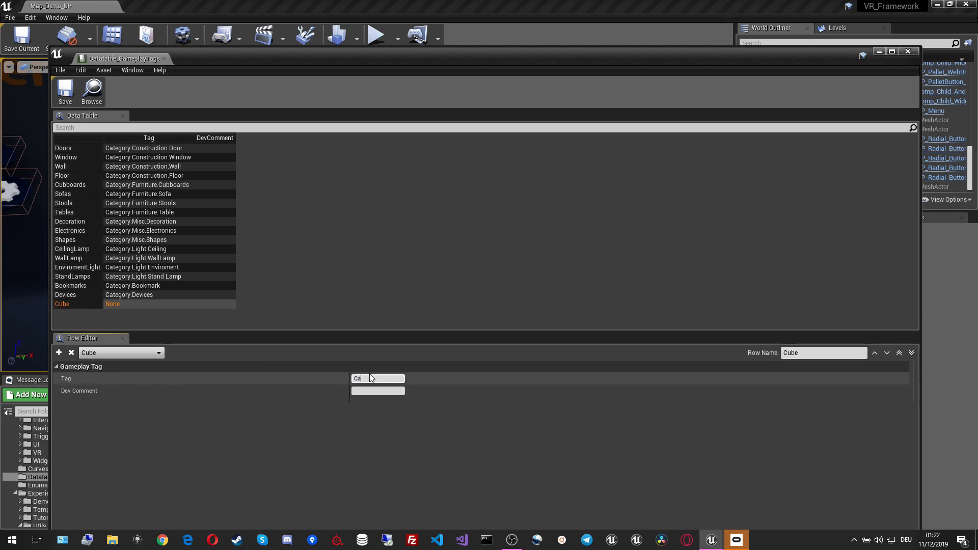
{"action": "type", "text": "Category"}
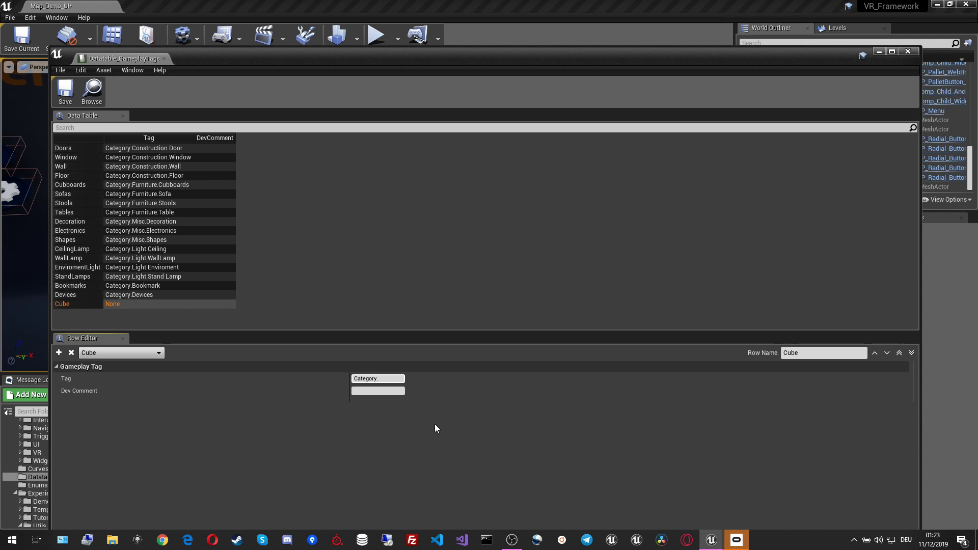
{"action": "type", "text": ".Tutorial.Cube"}
{"action": "key", "text": "Return"}
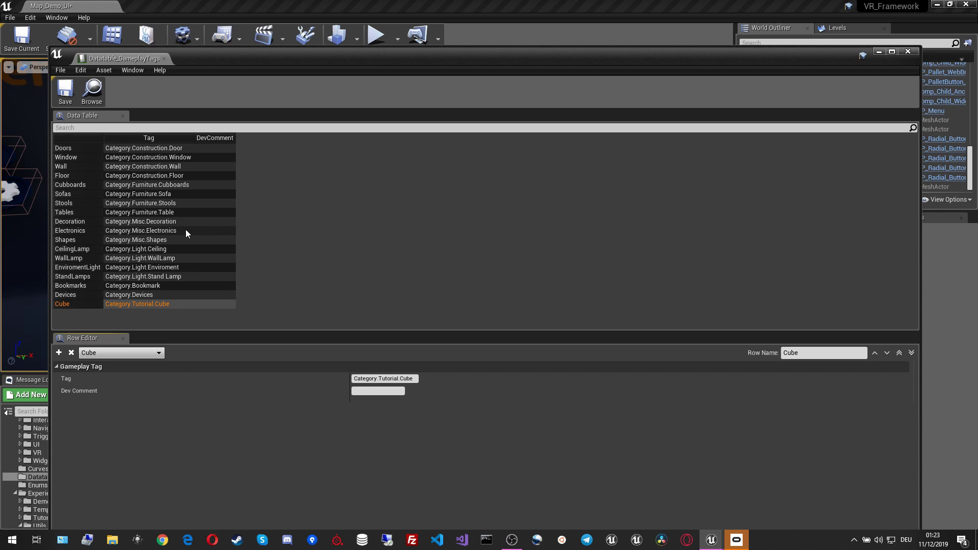
{"action": "left_click", "coordinate": [65, 89]}
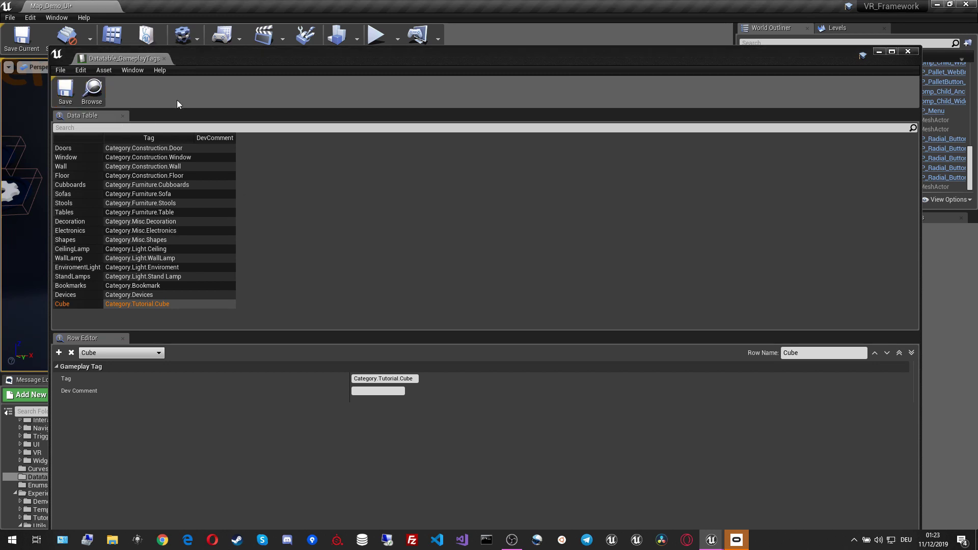
{"action": "left_click_drag", "start_coordinate": [584, 61], "coordinate": [555, 59]}
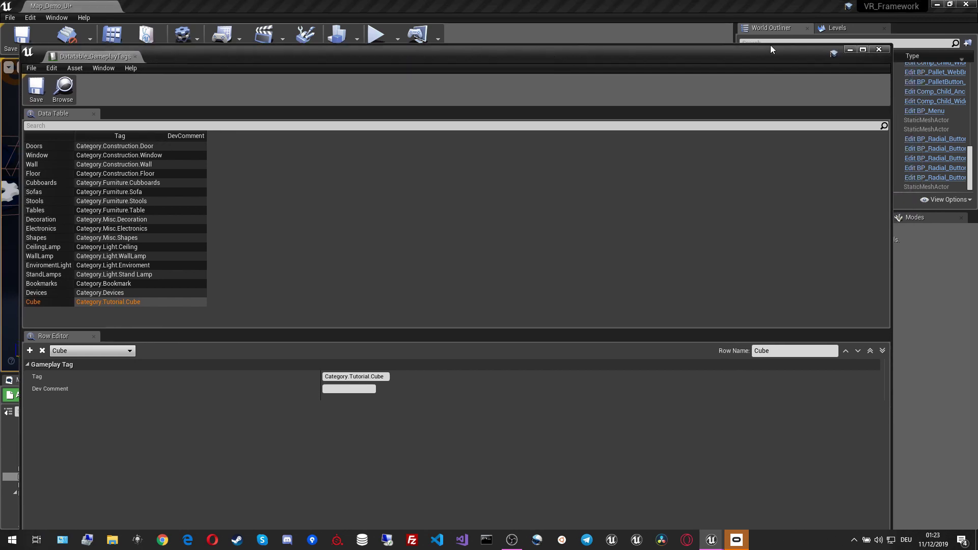
{"action": "left_click", "coordinate": [879, 50]}
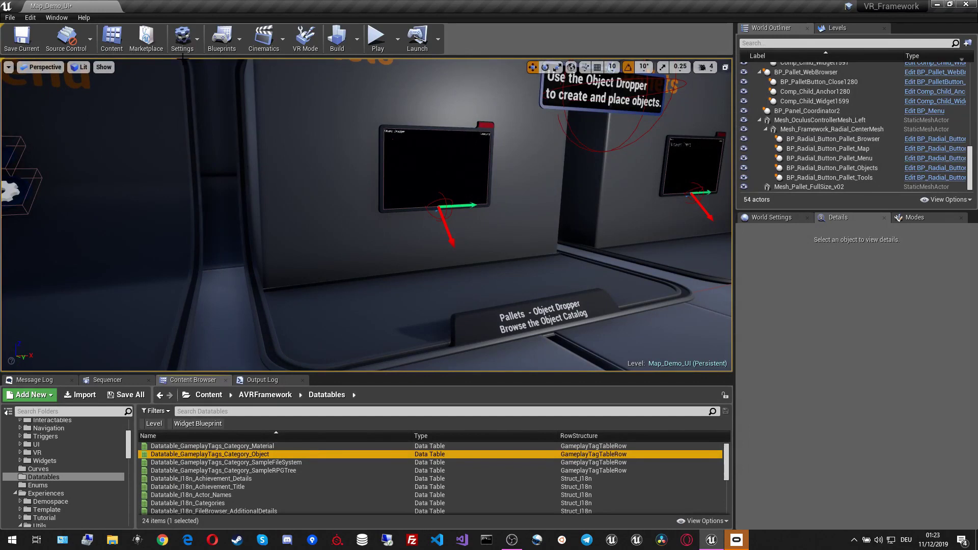
Step: Check the Category branch of the Gameplay Tag List in the project's GameplayTags settings for the Tutorial Cube tag, then close the settings
{"action": "left_click", "coordinate": [190, 41]}
{"action": "left_click", "coordinate": [207, 81]}
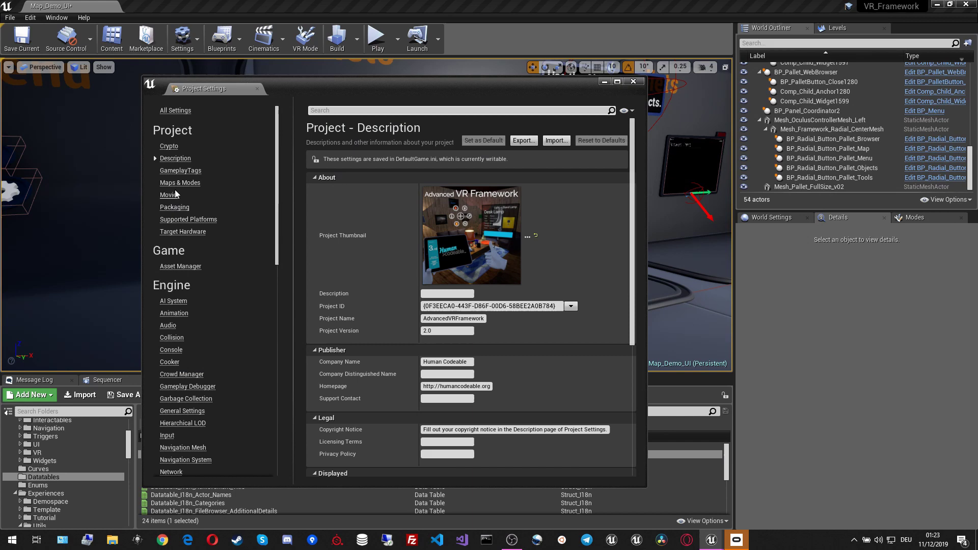
{"action": "left_click", "coordinate": [181, 171]}
{"action": "scroll", "coordinate": [440, 395], "scroll_direction": "down", "scroll_amount": 2}
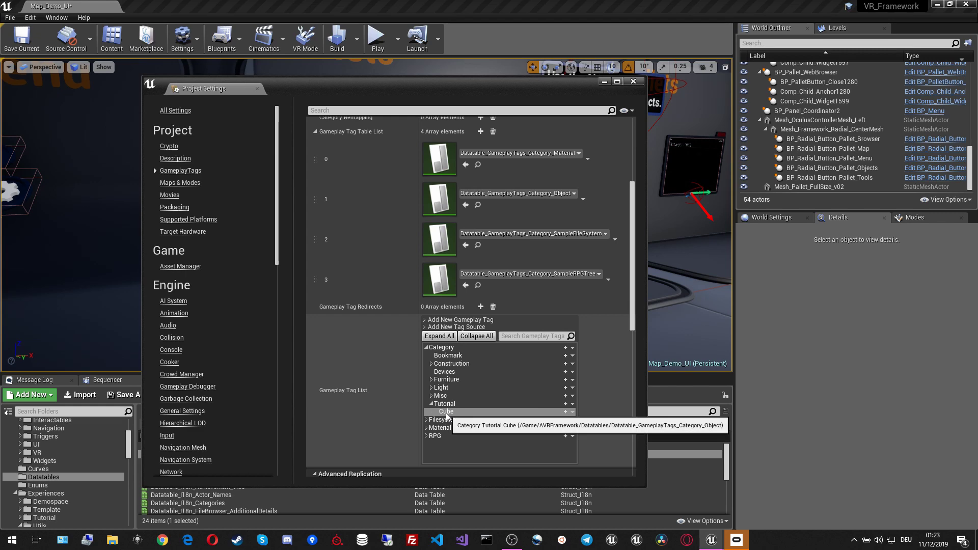
{"action": "left_click", "coordinate": [431, 404]}
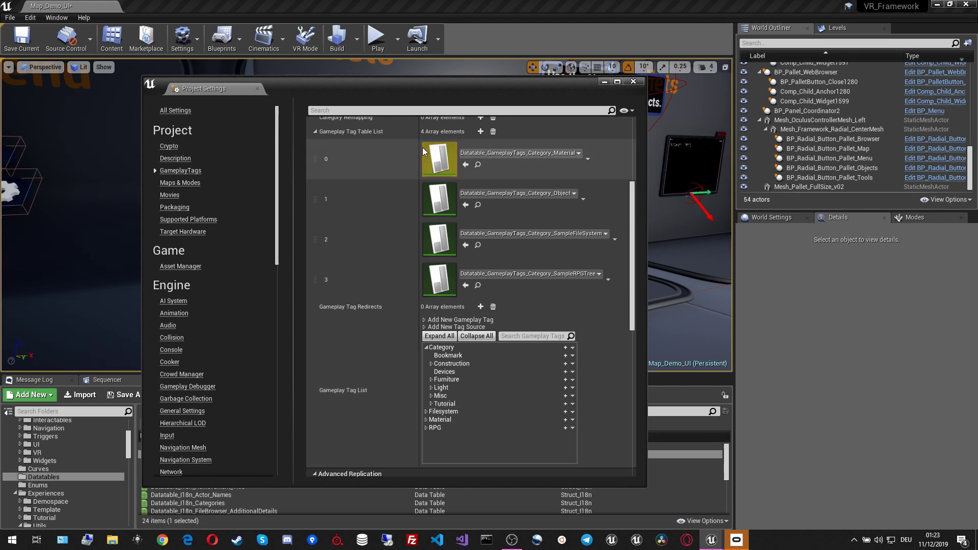
{"action": "left_click", "coordinate": [633, 82]}
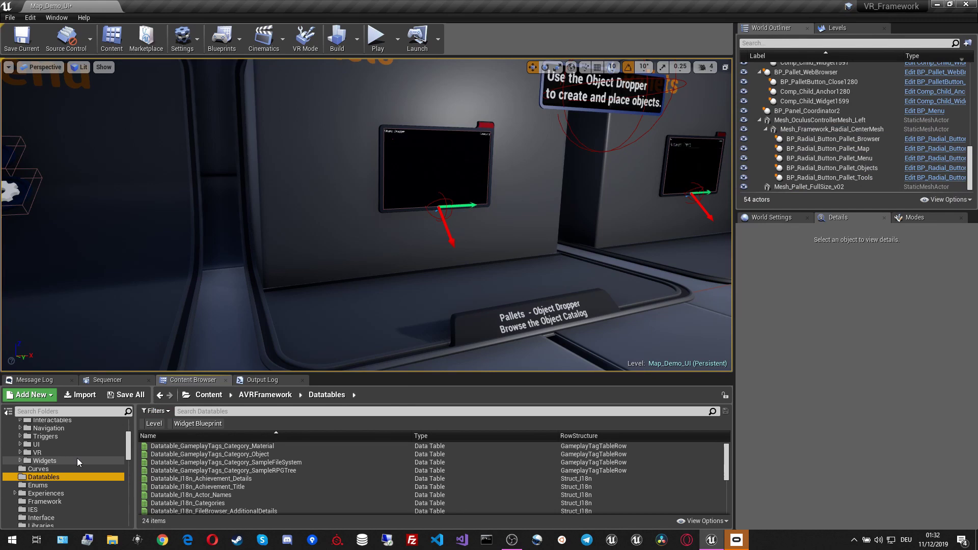
Step: Open the BP_Info_Data_Demo_Default blueprint from Experiences/Demospace/Info/Data
{"action": "left_click", "coordinate": [15, 494]}
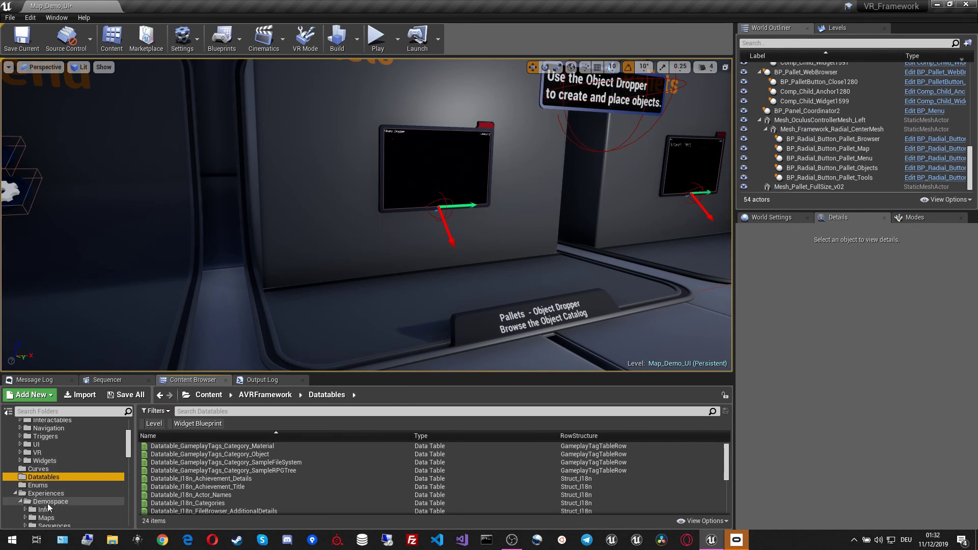
{"action": "left_click", "coordinate": [20, 501]}
{"action": "left_click", "coordinate": [26, 509]}
{"action": "scroll", "coordinate": [50, 500], "scroll_direction": "down", "scroll_amount": 1}
{"action": "left_click", "coordinate": [50, 493]}
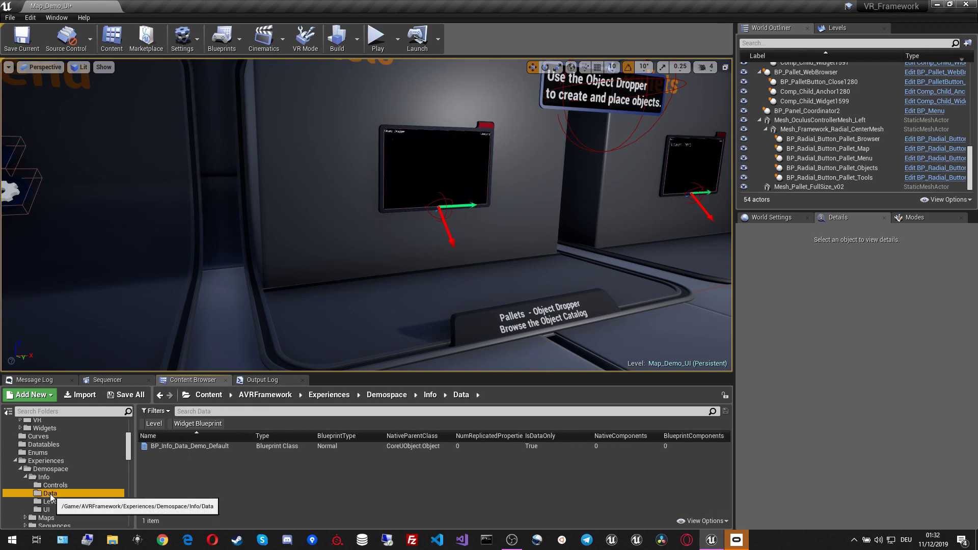
{"action": "left_click", "coordinate": [204, 487]}
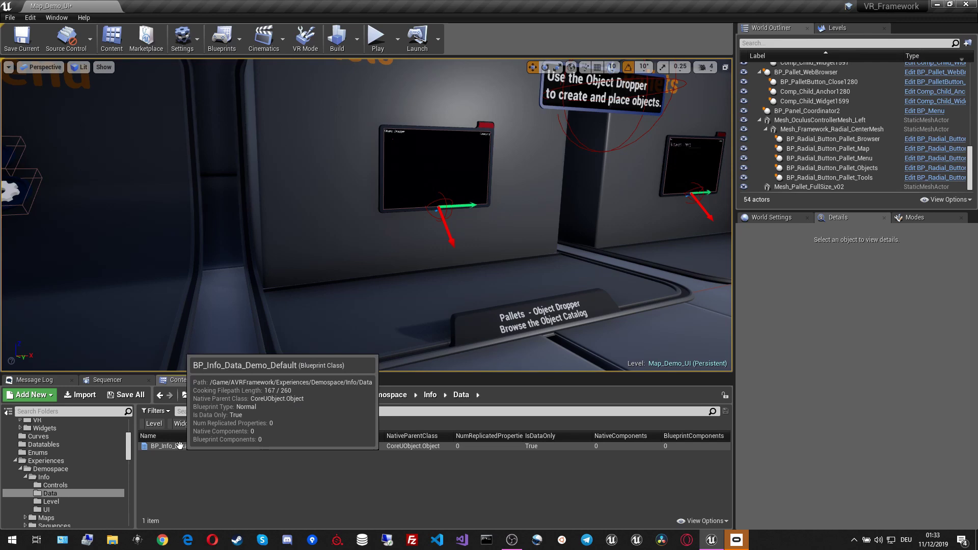
{"action": "double_click", "coordinate": [200, 446]}
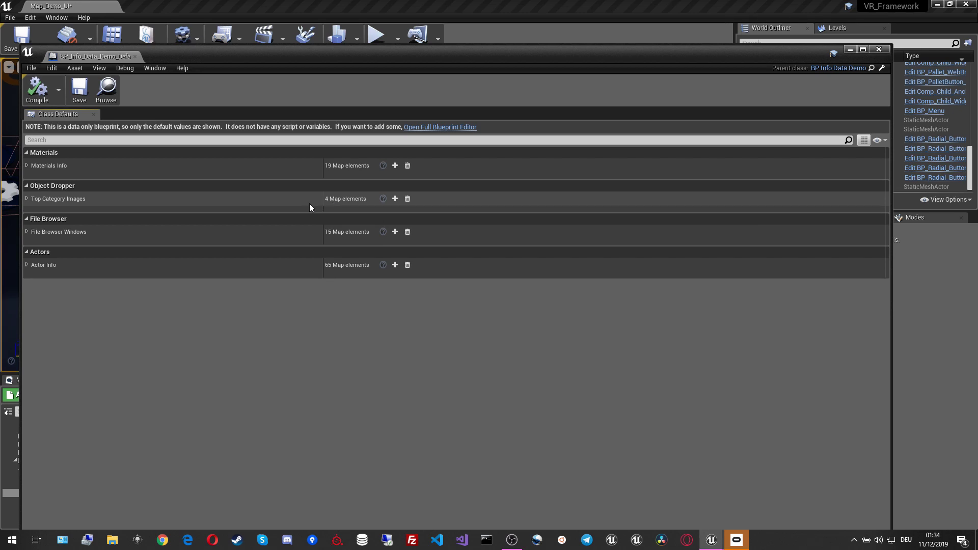
Step: Add an element to the Object Dropper's Top Category Images map and set its key to Category.Tutorial
{"action": "left_click", "coordinate": [26, 200]}
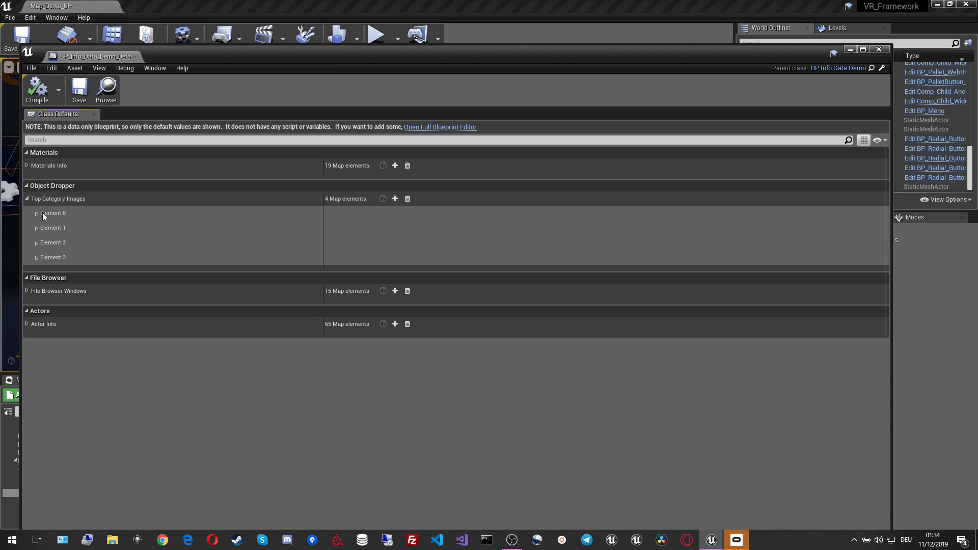
{"action": "left_click", "coordinate": [398, 204]}
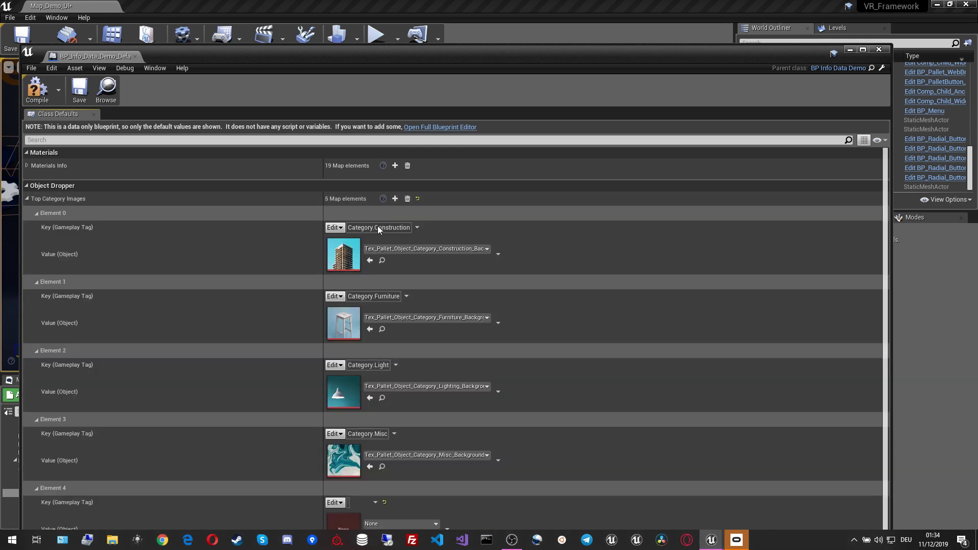
{"action": "scroll", "coordinate": [225, 265], "scroll_direction": "down", "scroll_amount": 1}
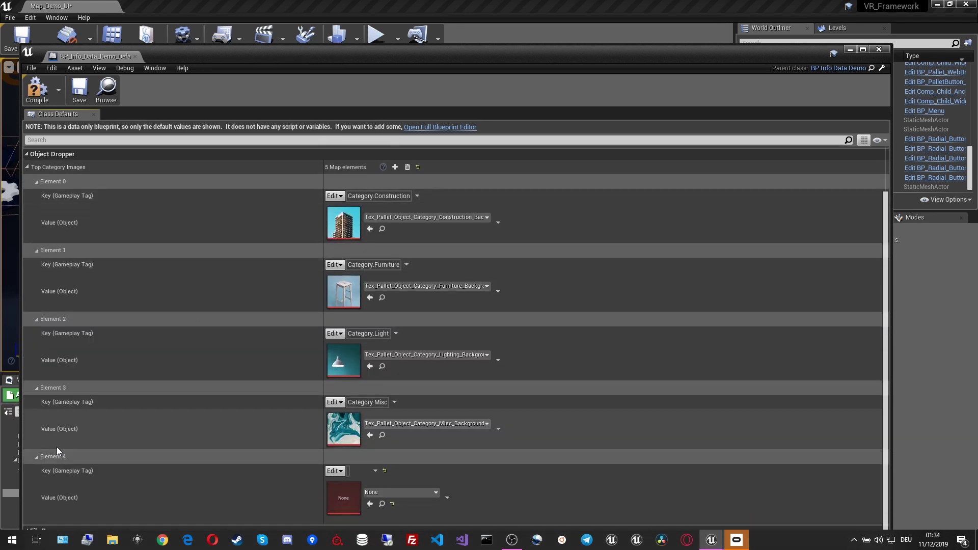
{"action": "left_click", "coordinate": [337, 473]}
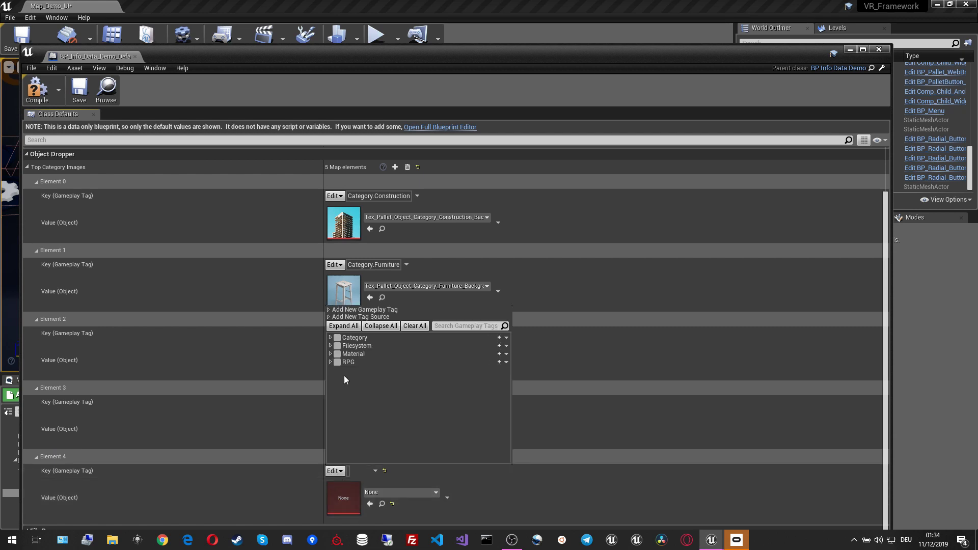
{"action": "left_click", "coordinate": [331, 338]}
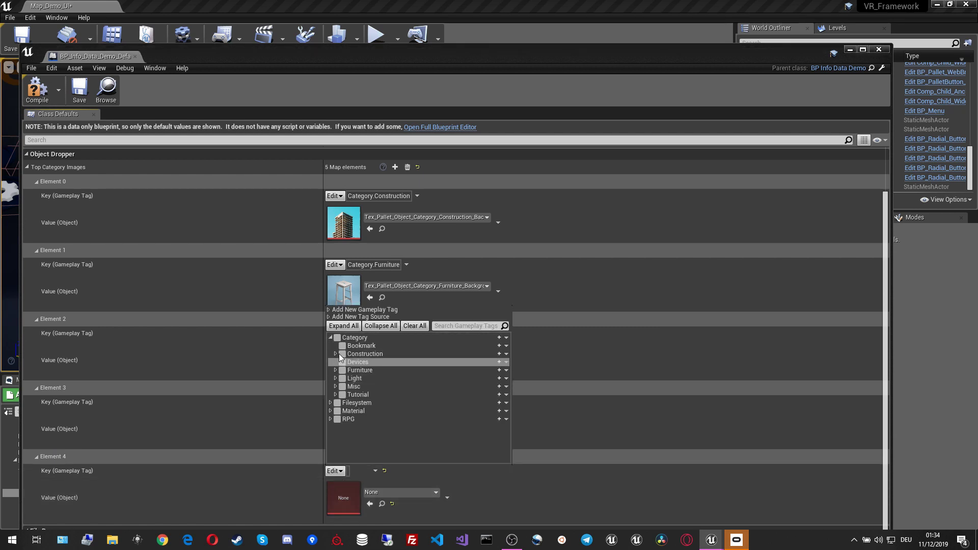
{"action": "left_click", "coordinate": [343, 395]}
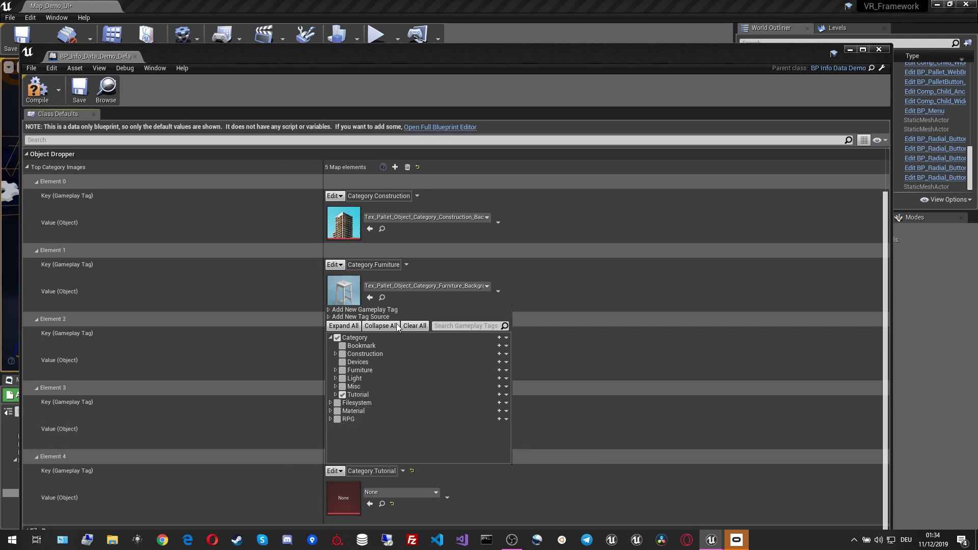
{"action": "left_click", "coordinate": [335, 394]}
{"action": "left_click", "coordinate": [227, 451]}
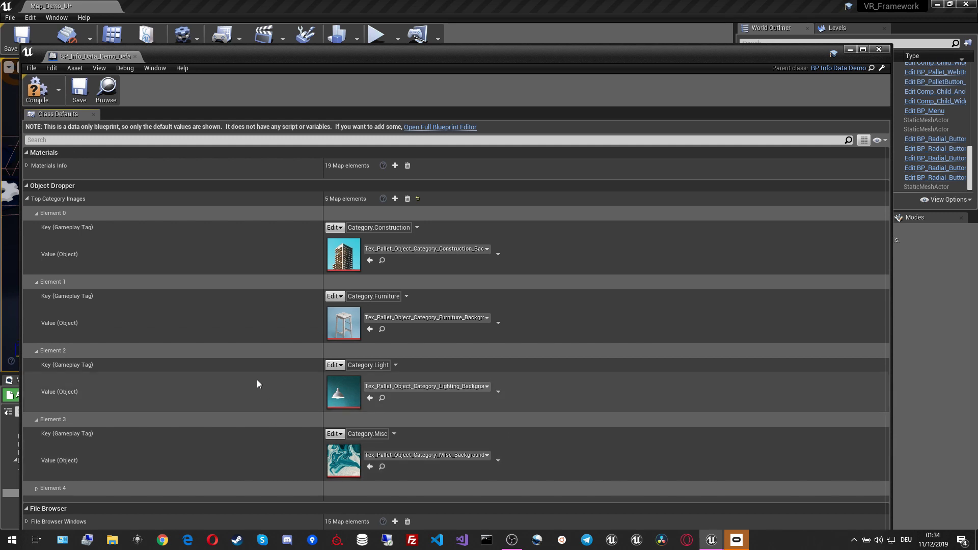
Step: Assign the Ai_Spawnpoint texture as the Category.Tutorial element's image and compile the blueprint
{"action": "left_click", "coordinate": [36, 487]}
{"action": "scroll", "coordinate": [185, 409], "scroll_direction": "down", "scroll_amount": 1}
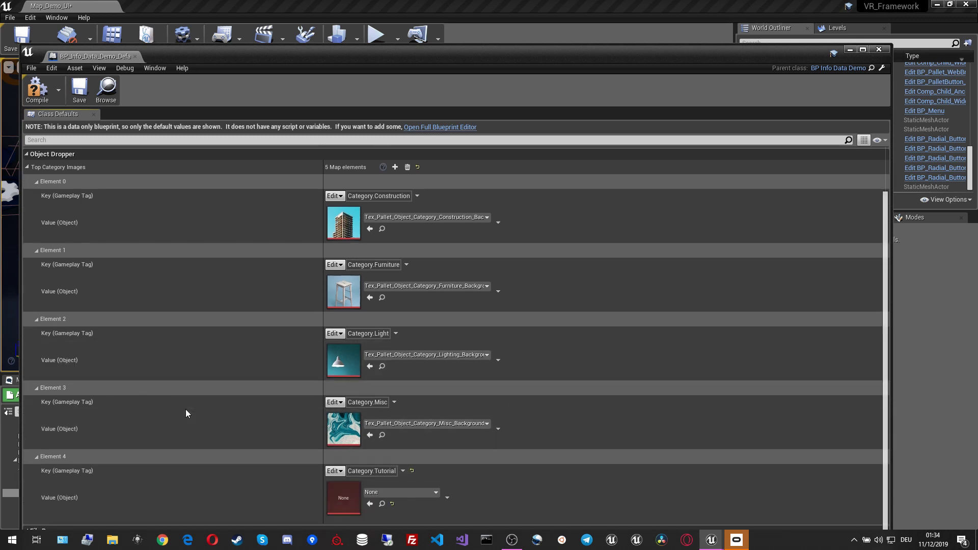
{"action": "left_click", "coordinate": [421, 490]}
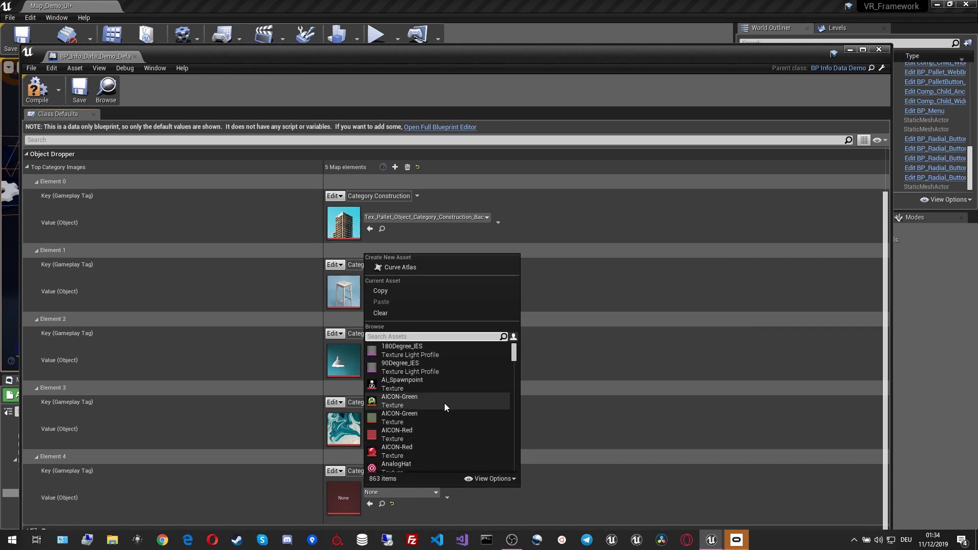
{"action": "scroll", "coordinate": [444, 402], "scroll_direction": "down", "scroll_amount": 1}
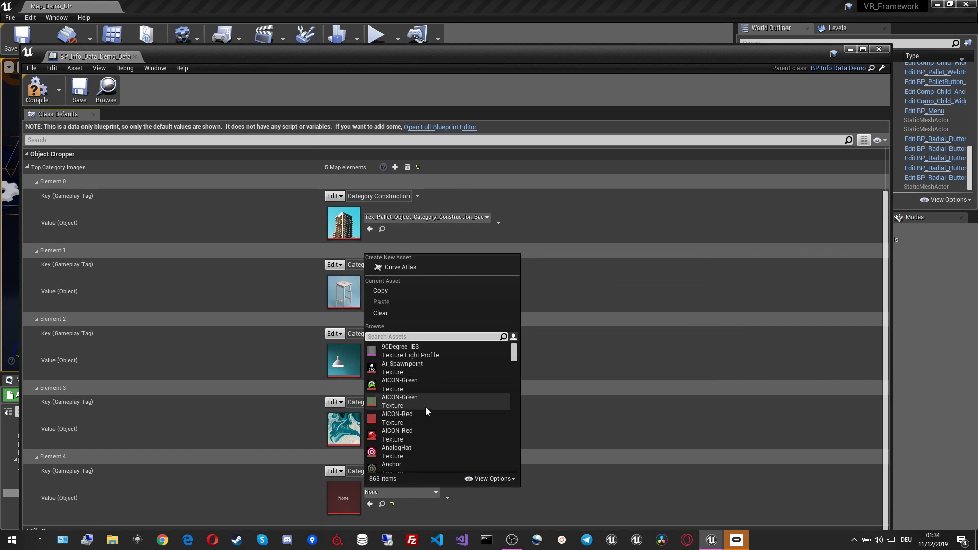
{"action": "left_click", "coordinate": [417, 369]}
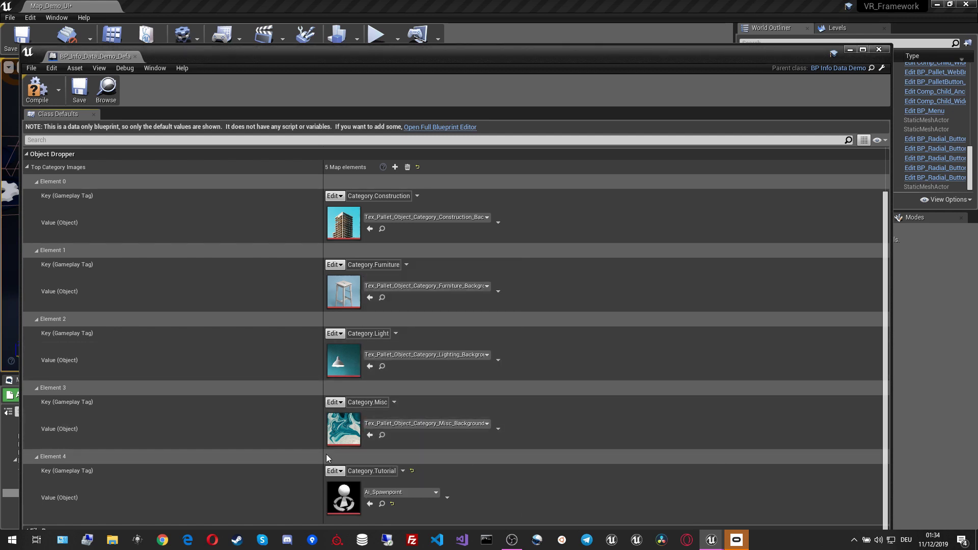
{"action": "left_click", "coordinate": [37, 89]}
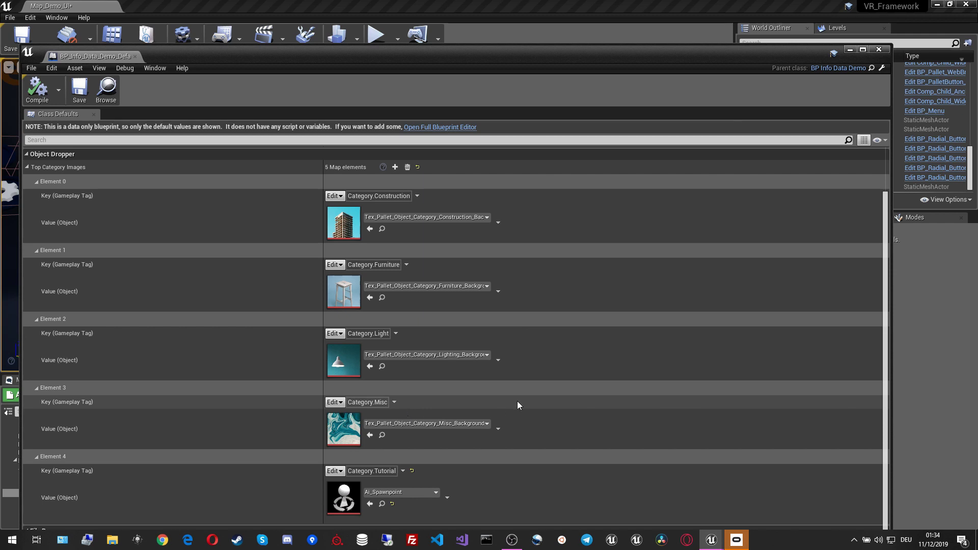
Step: Add a new element to the Actor Info map and choose TutorialActor as its class
{"action": "left_click", "coordinate": [28, 167]}
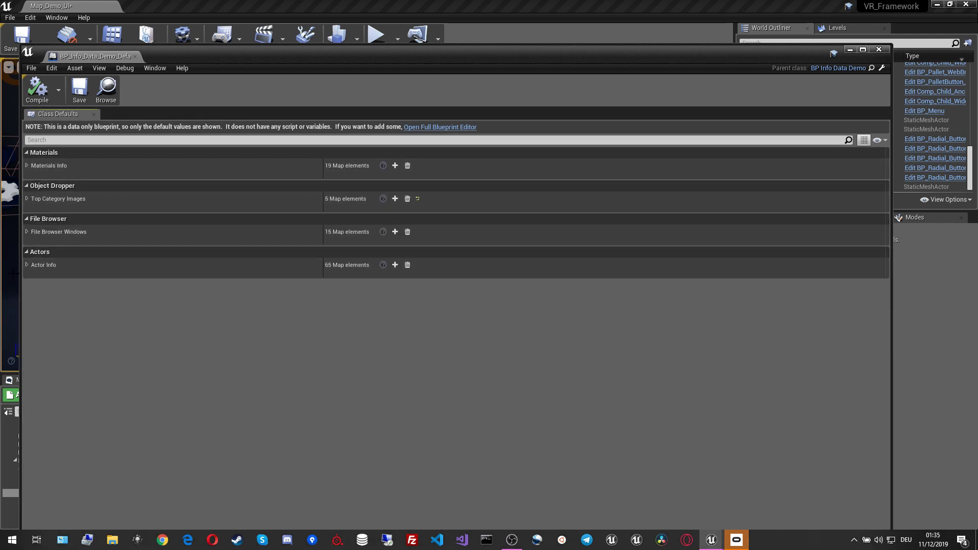
{"action": "left_click", "coordinate": [26, 265]}
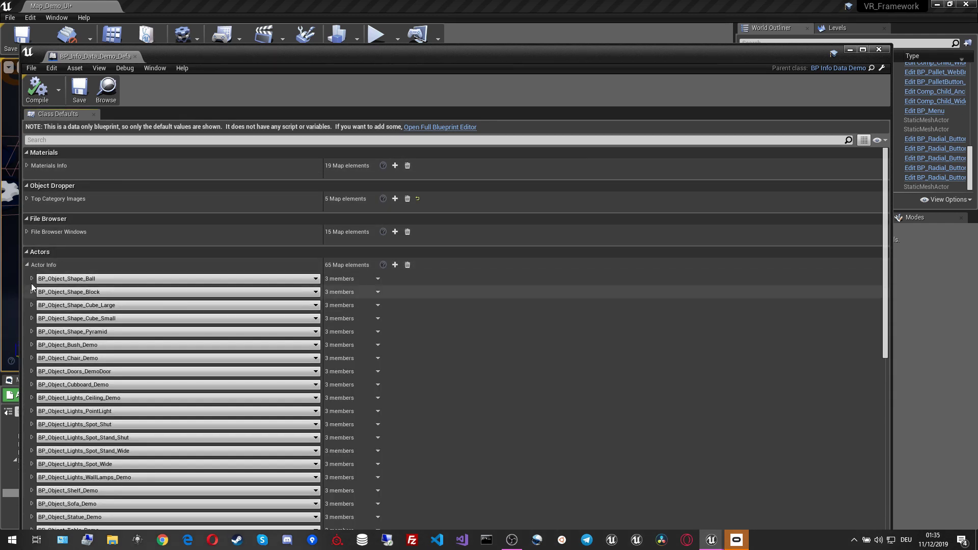
{"action": "left_click", "coordinate": [394, 264]}
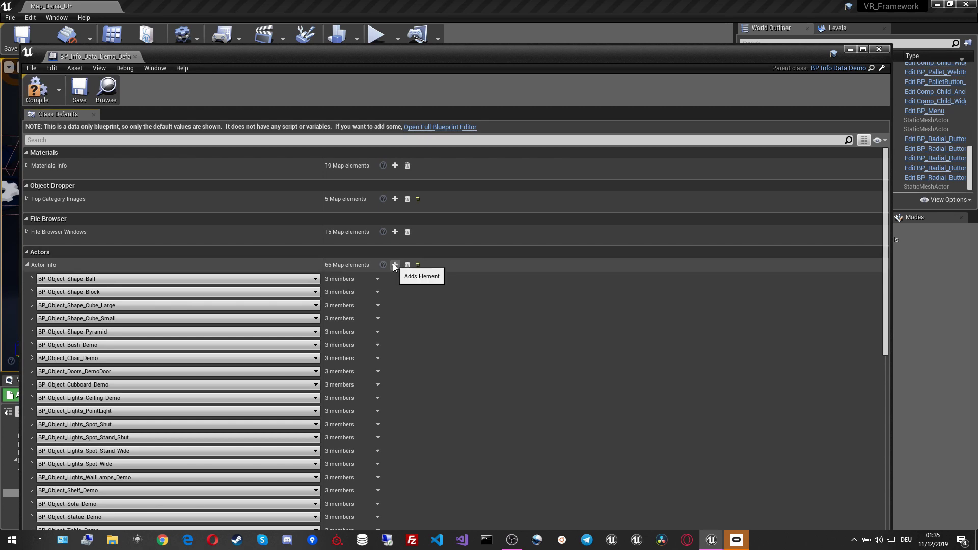
{"action": "scroll", "coordinate": [367, 341], "scroll_direction": "down", "scroll_amount": 5}
{"action": "scroll", "coordinate": [368, 342], "scroll_direction": "down", "scroll_amount": 5}
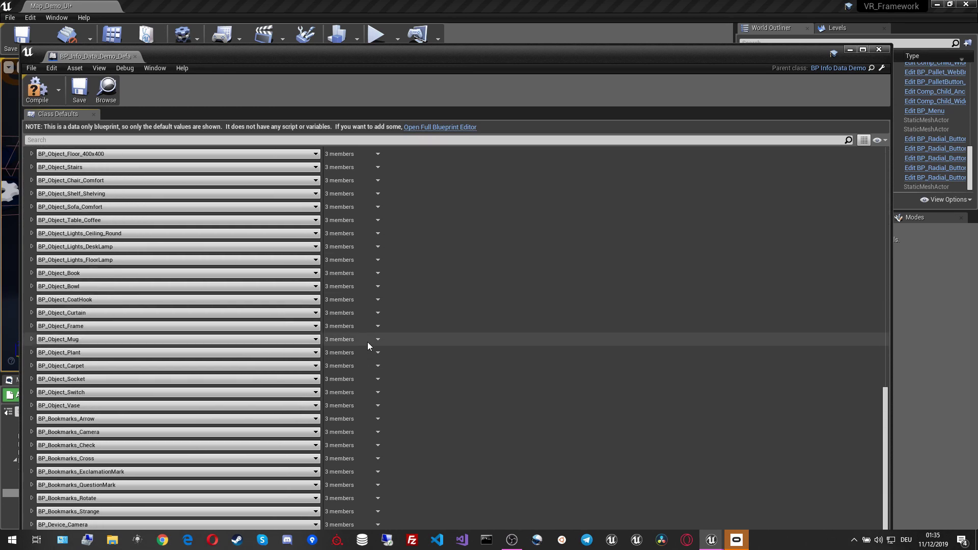
{"action": "left_click_drag", "start_coordinate": [504, 53], "coordinate": [511, 81]}
{"action": "scroll", "coordinate": [80, 356], "scroll_direction": "down", "scroll_amount": 4}
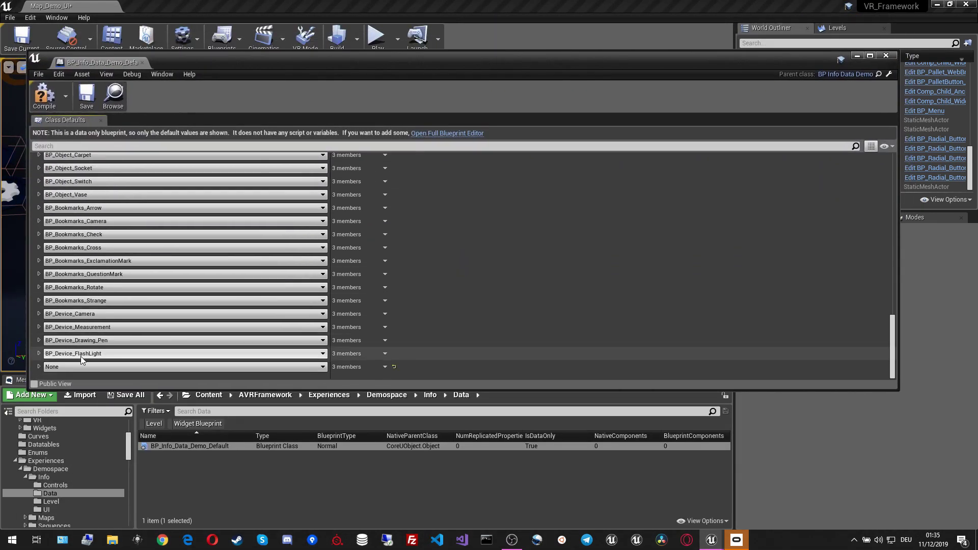
{"action": "left_click", "coordinate": [73, 367]}
{"action": "type", "text": "tutoria"}
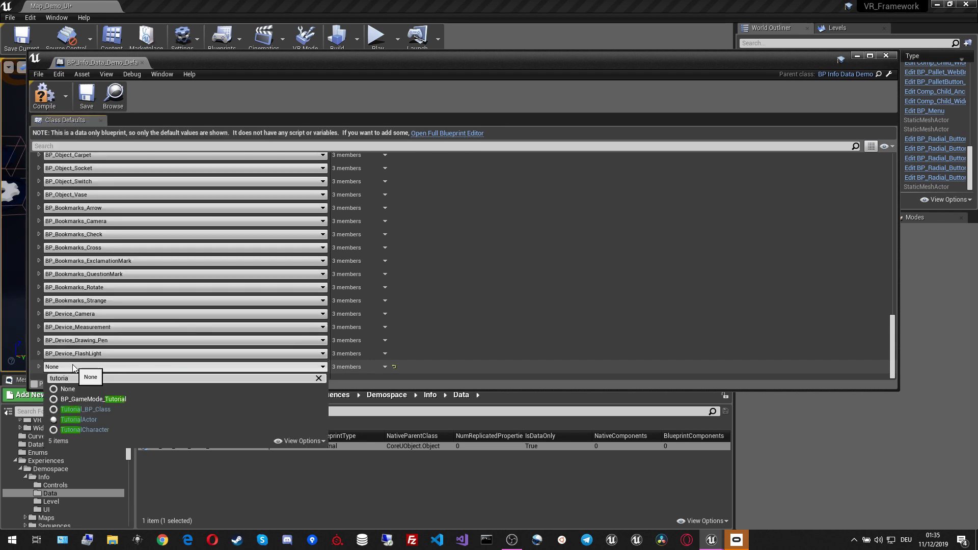
{"action": "left_click", "coordinate": [89, 420]}
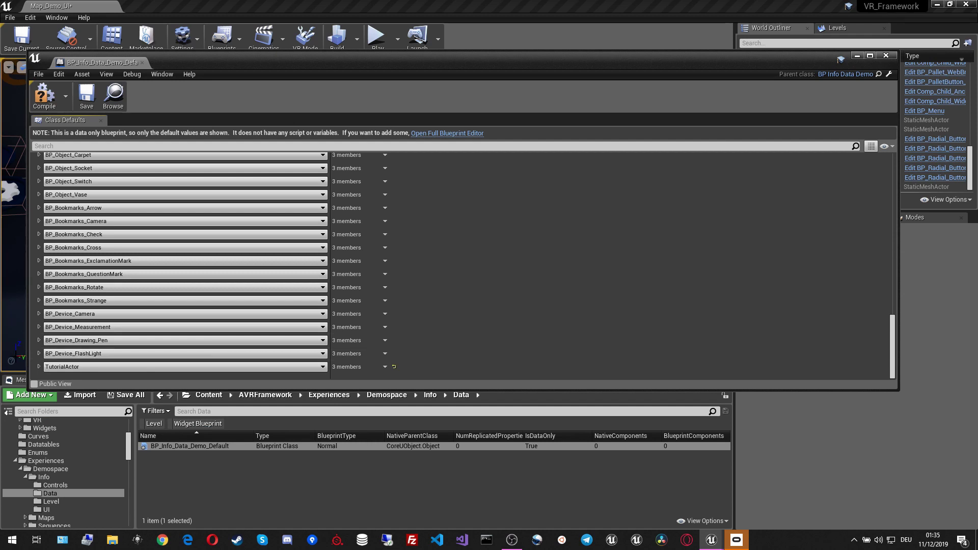
Step: Set the TutorialActor entry's key to Tutorial Cube and its category to the Category.Tutorial.Cube tag
{"action": "left_click", "coordinate": [38, 366]}
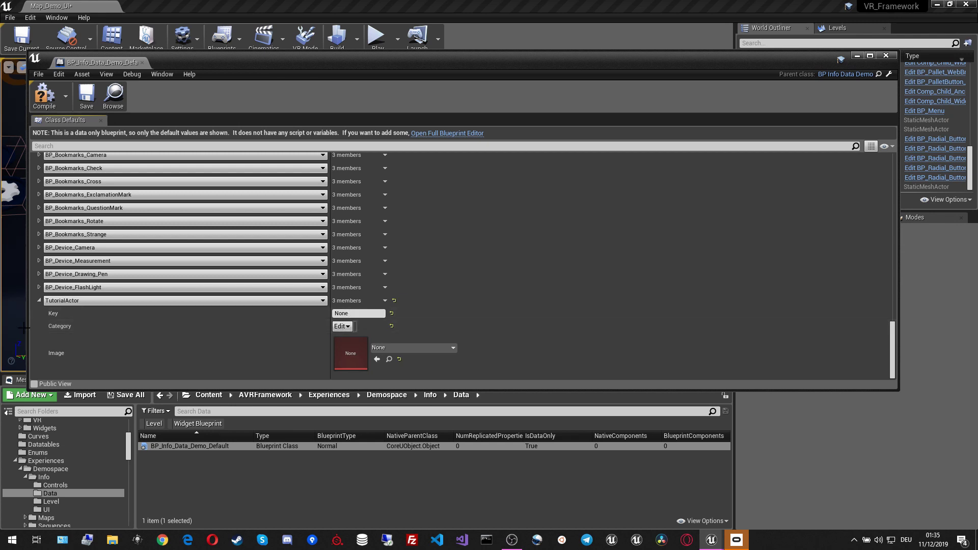
{"action": "left_click", "coordinate": [349, 313]}
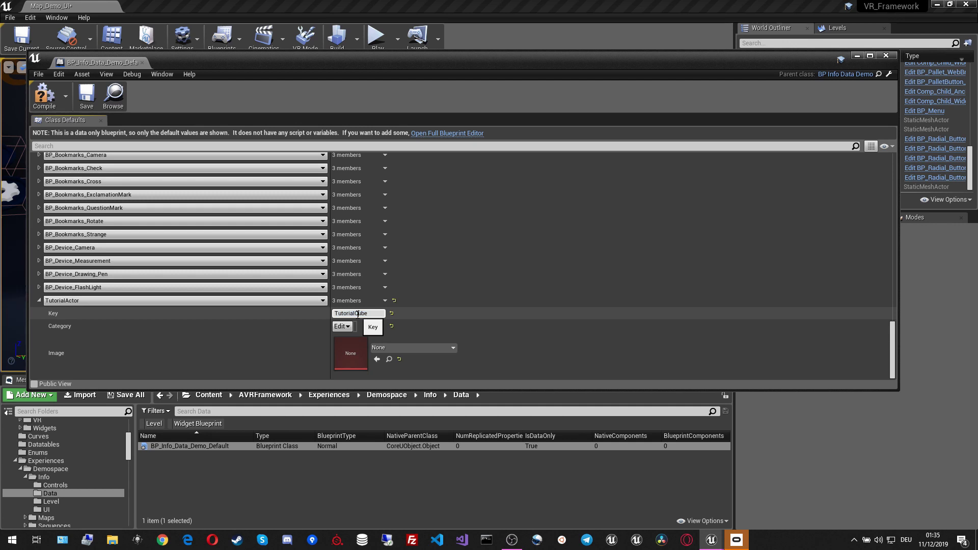
{"action": "left_click", "coordinate": [342, 326]}
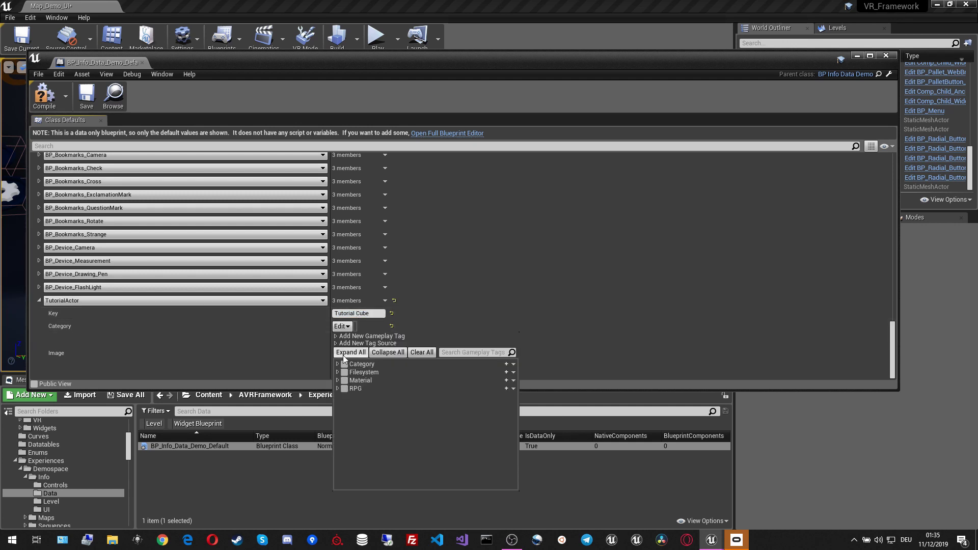
{"action": "left_click", "coordinate": [338, 363]}
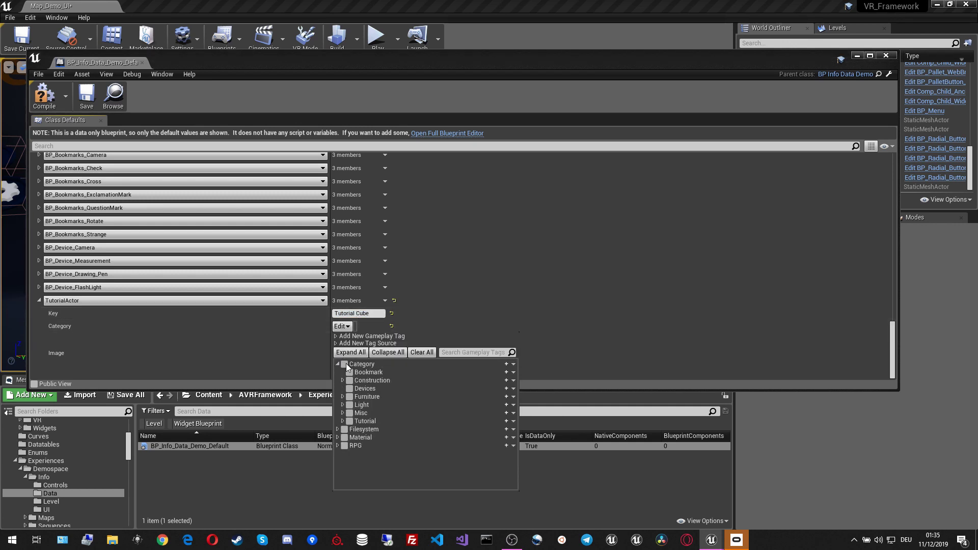
{"action": "left_click", "coordinate": [342, 421]}
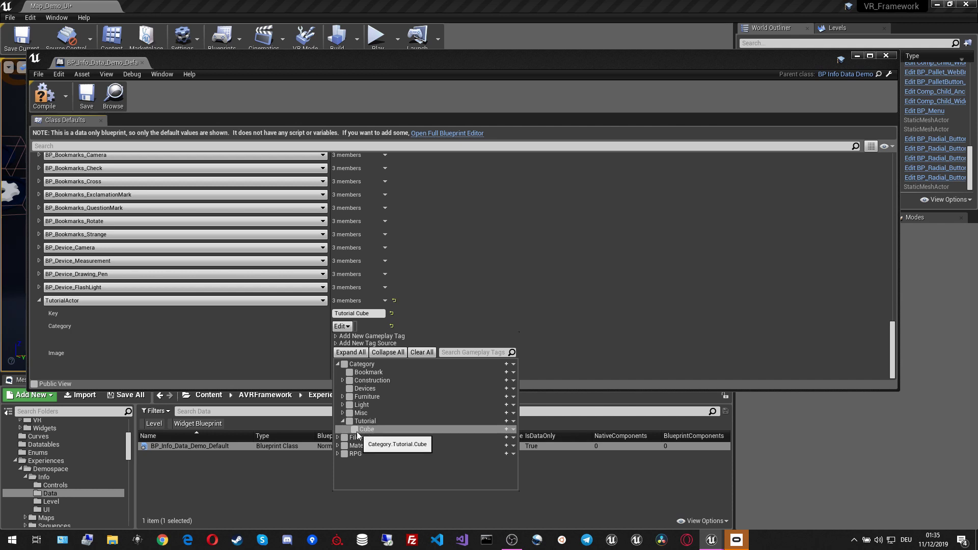
{"action": "left_click", "coordinate": [355, 430]}
{"action": "left_click", "coordinate": [265, 358]}
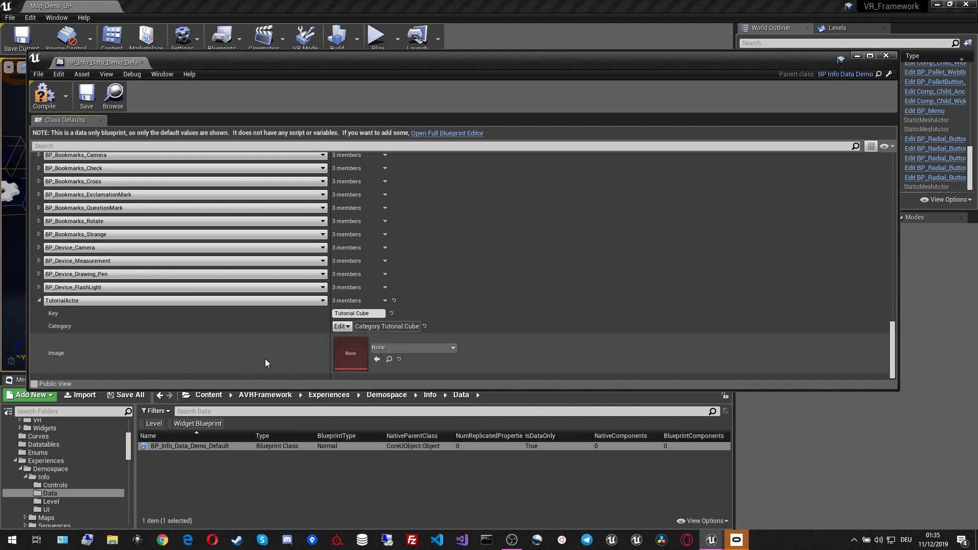
Step: Assign the android_Icon texture as the TutorialActor entry's image, save the blueprint and close it
{"action": "left_click", "coordinate": [405, 347]}
{"action": "scroll", "coordinate": [440, 294], "scroll_direction": "down", "scroll_amount": 4}
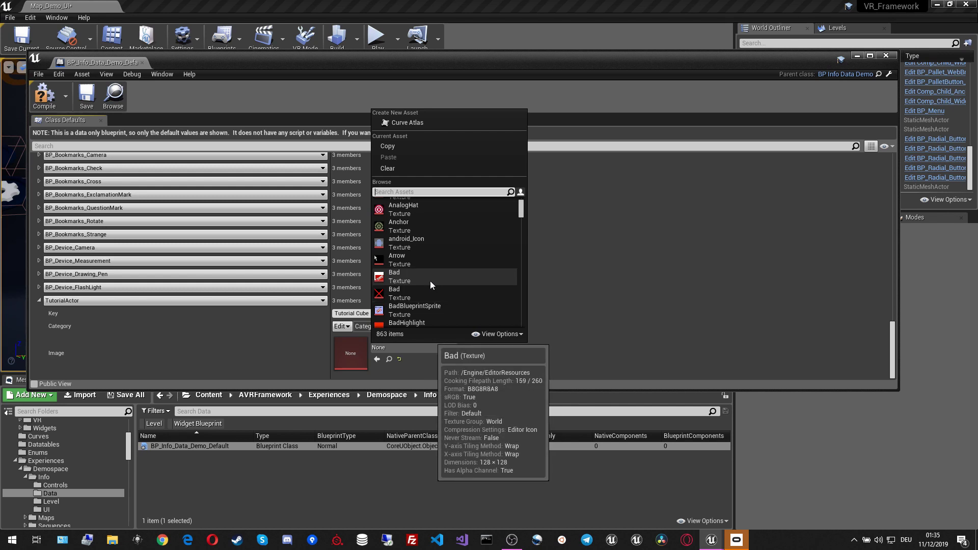
{"action": "left_click", "coordinate": [413, 242]}
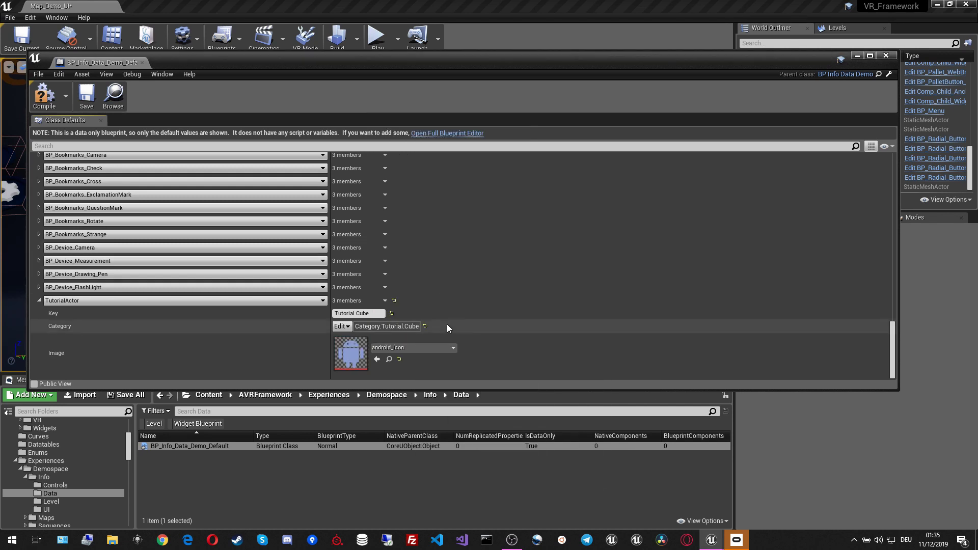
{"action": "left_click", "coordinate": [85, 90]}
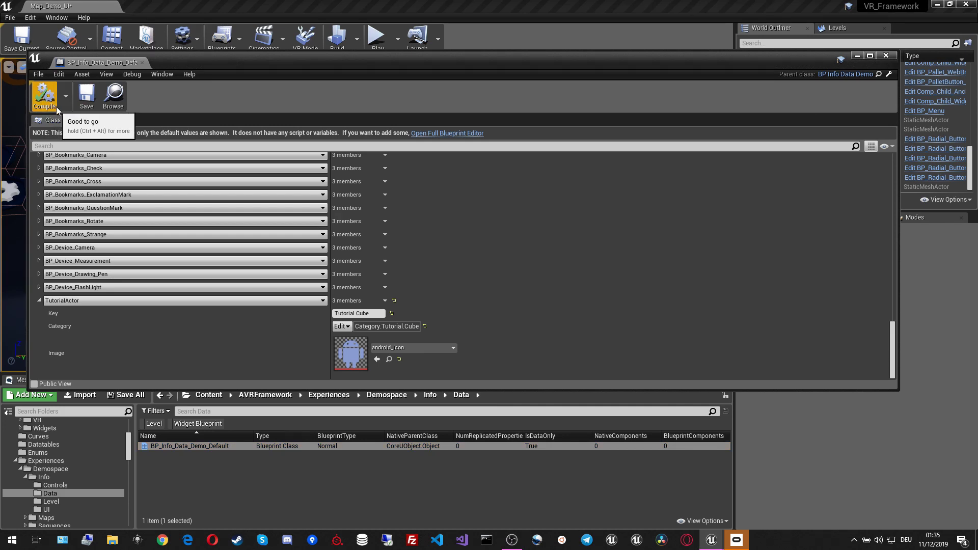
{"action": "left_click", "coordinate": [885, 56]}
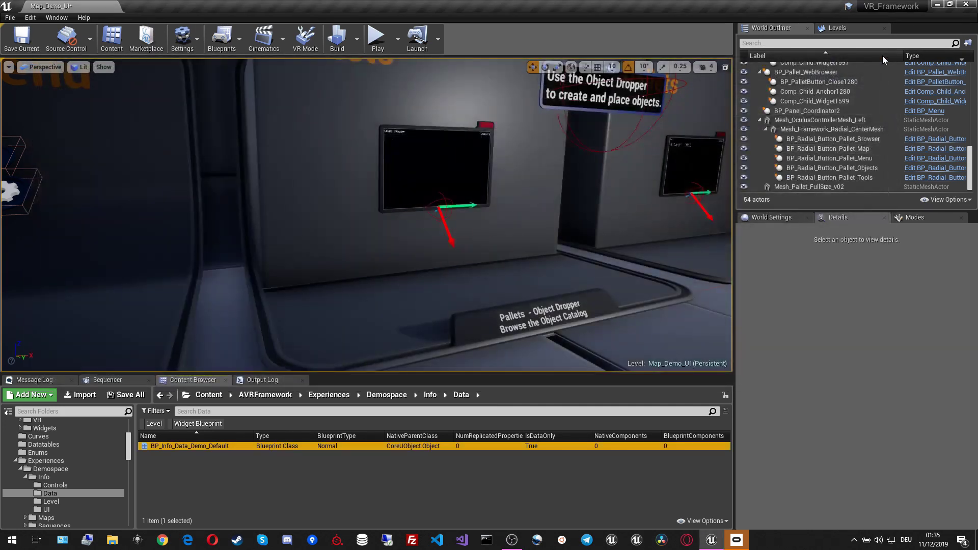
Step: Open the BP_Info_UI_Demo_UI blueprint from the Demospace/Info/UI folder
{"action": "left_click", "coordinate": [268, 484]}
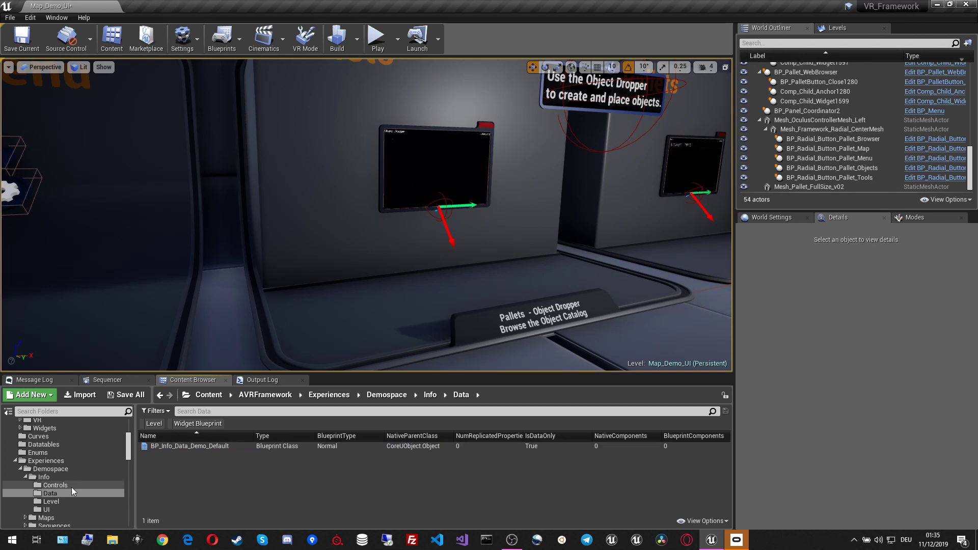
{"action": "left_click", "coordinate": [61, 509]}
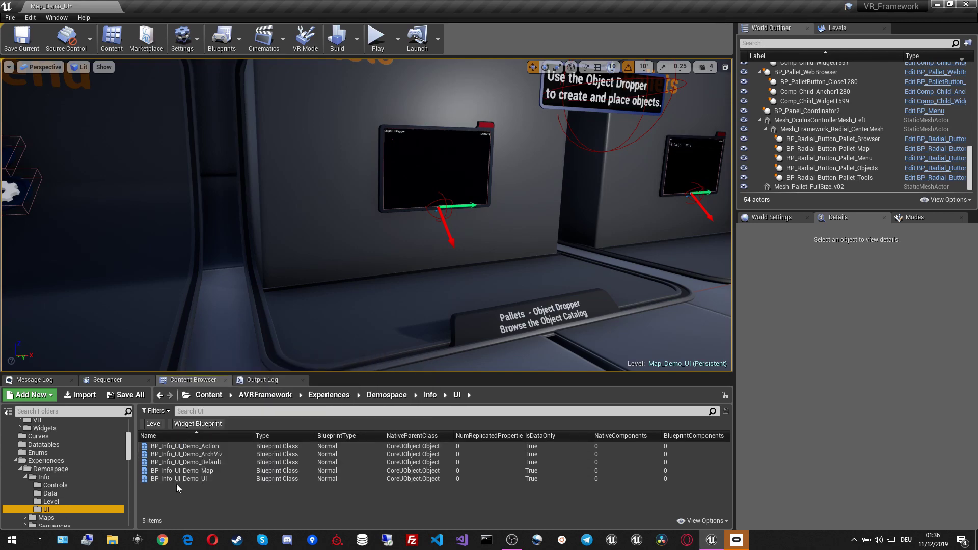
{"action": "double_click", "coordinate": [229, 479]}
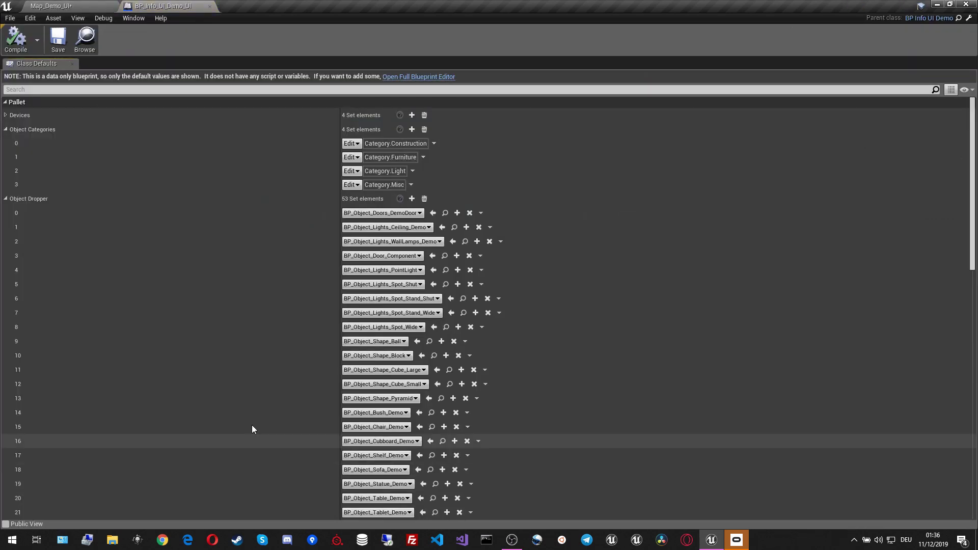
Step: Add an element to the Object Dropper set and choose TutorialActor as its class
{"action": "scroll", "coordinate": [194, 227], "scroll_direction": "down", "scroll_amount": 10}
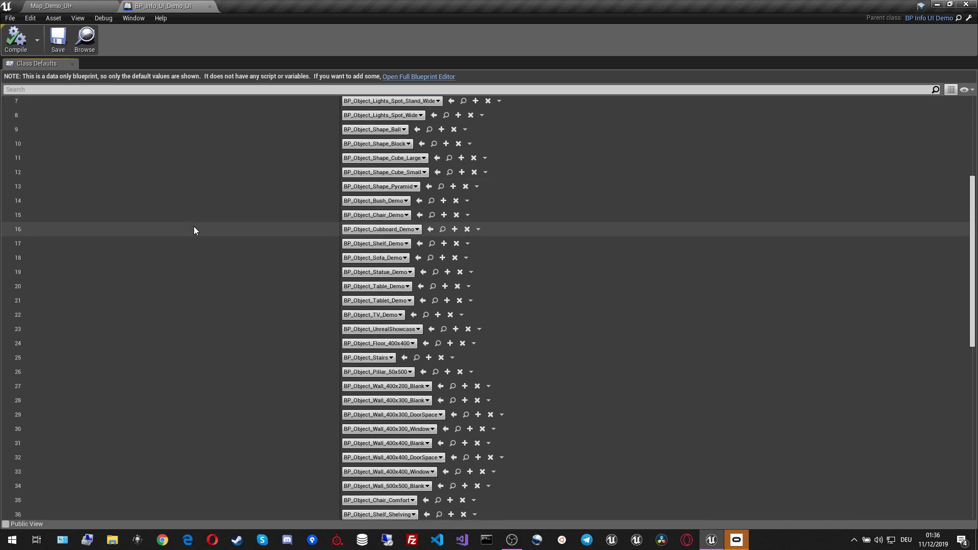
{"action": "scroll", "coordinate": [194, 227], "scroll_direction": "up", "scroll_amount": 10}
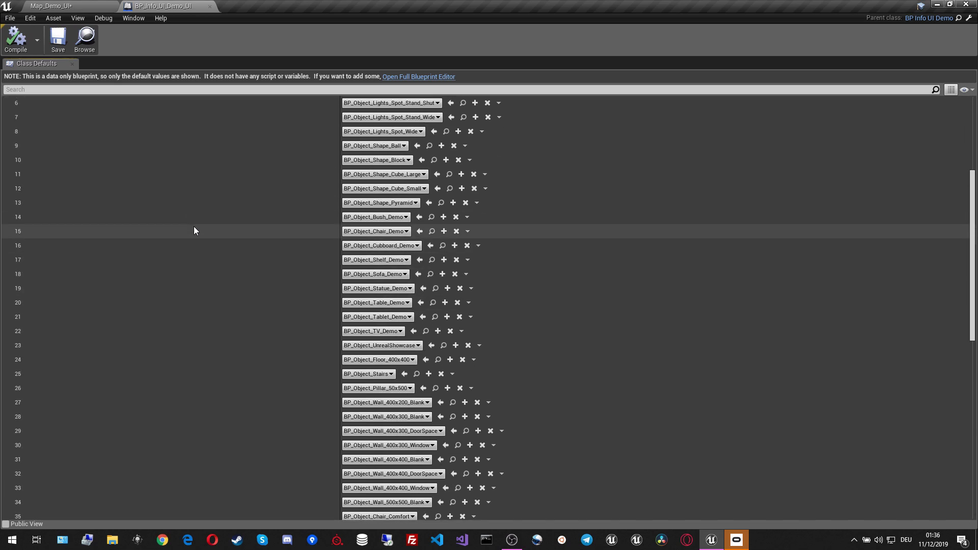
{"action": "scroll", "coordinate": [194, 227], "scroll_direction": "up", "scroll_amount": 1}
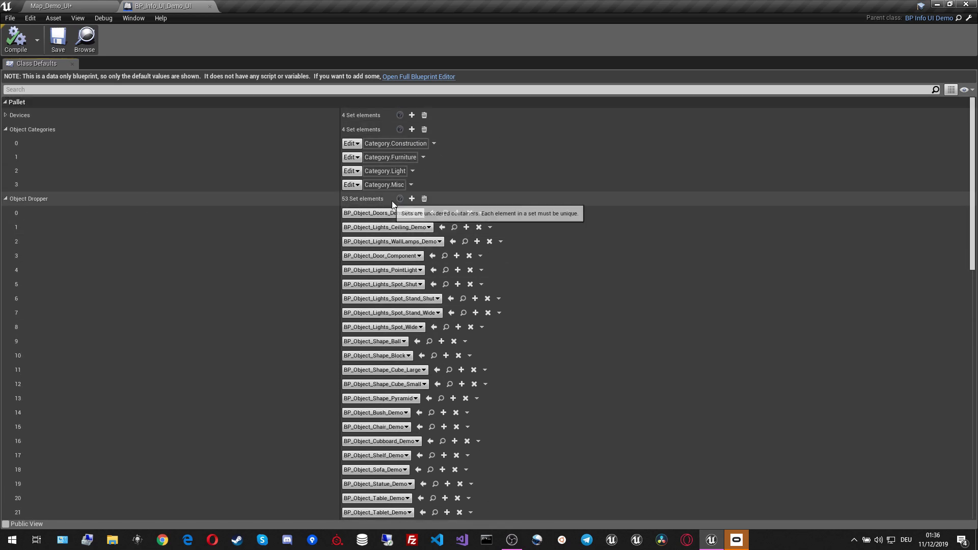
{"action": "scroll", "coordinate": [288, 271], "scroll_direction": "down", "scroll_amount": 3}
{"action": "scroll", "coordinate": [288, 268], "scroll_direction": "down", "scroll_amount": 10}
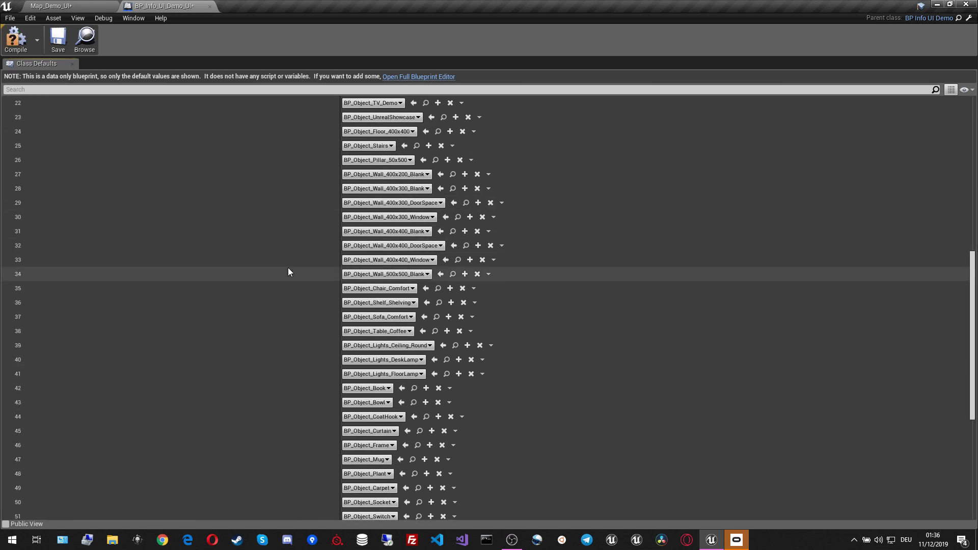
{"action": "left_click", "coordinate": [350, 334]}
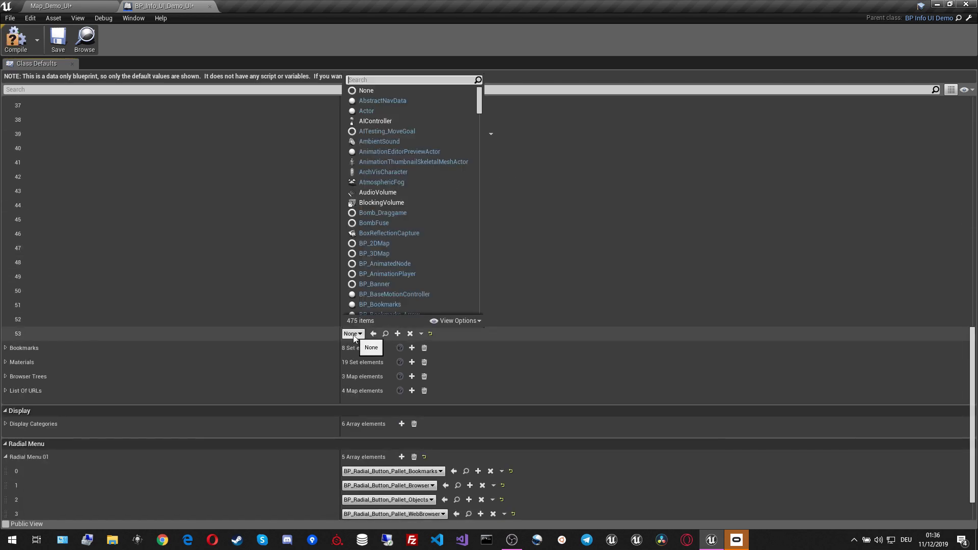
{"action": "type", "text": "tutori"}
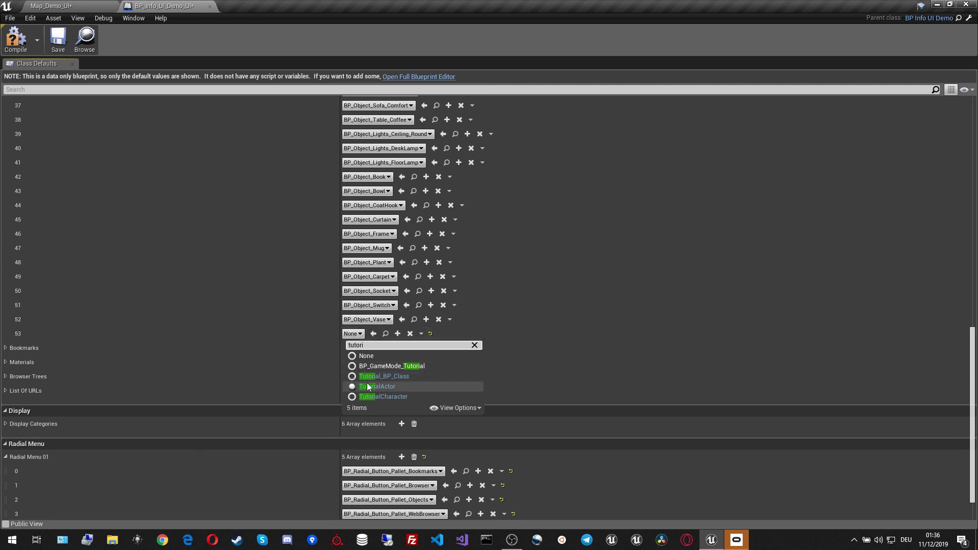
{"action": "left_click", "coordinate": [367, 385]}
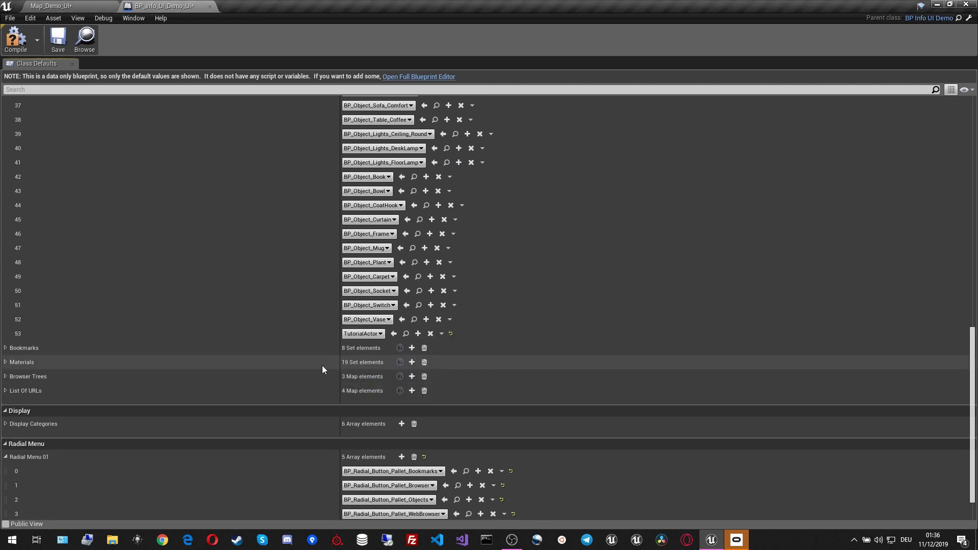
Step: Add an element to the Object Categories set and assign it the Category.Tutorial tag
{"action": "scroll", "coordinate": [303, 360], "scroll_direction": "up", "scroll_amount": 4}
{"action": "scroll", "coordinate": [303, 360], "scroll_direction": "up", "scroll_amount": 8}
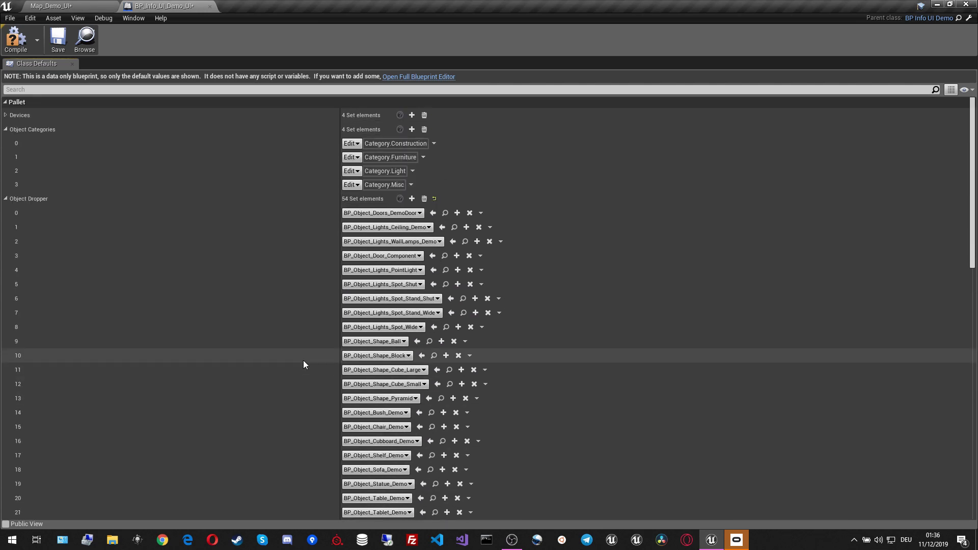
{"action": "left_click", "coordinate": [412, 130]}
{"action": "left_click", "coordinate": [351, 198]}
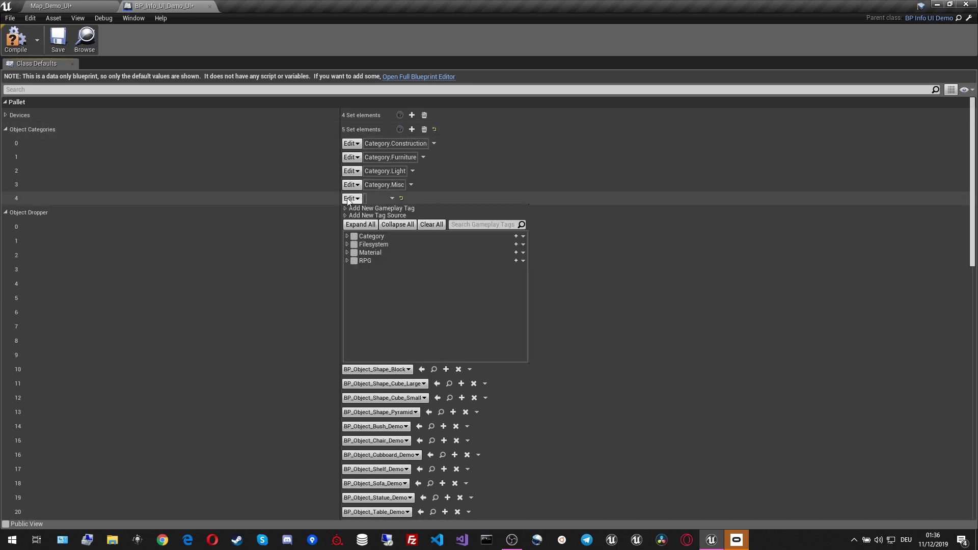
{"action": "left_click", "coordinate": [347, 237]}
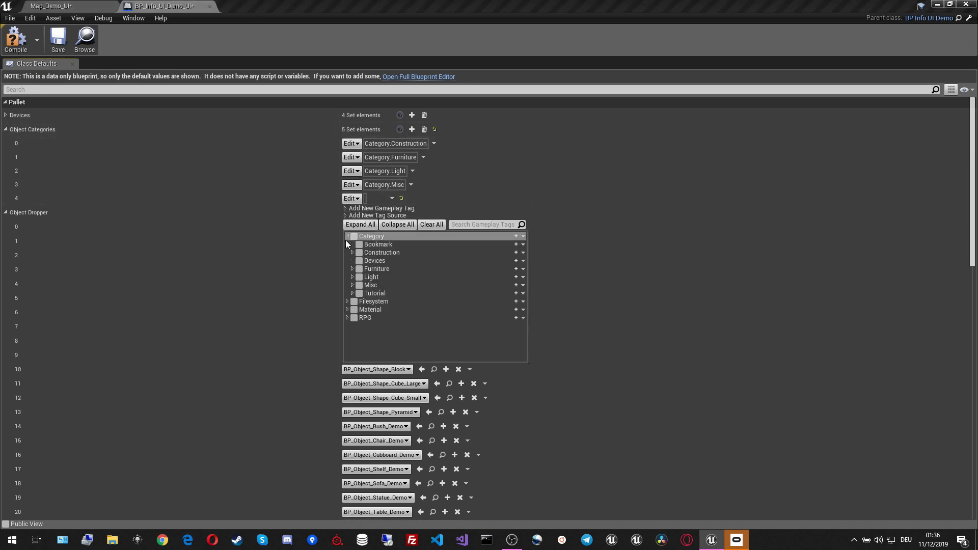
{"action": "left_click", "coordinate": [357, 295]}
{"action": "left_click", "coordinate": [258, 201]}
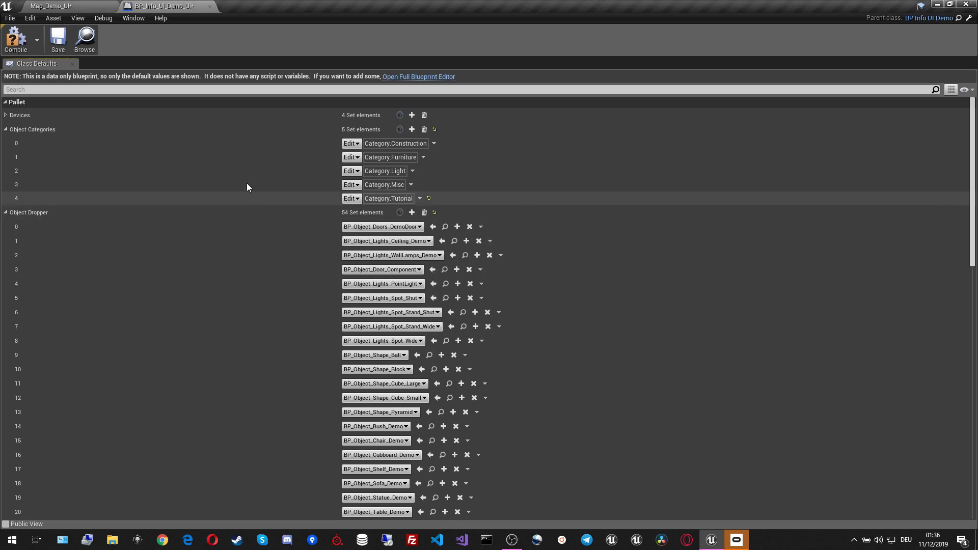
Step: Save and compile the BP_Info_UI_Demo_UI blueprint and close it
{"action": "left_click", "coordinate": [57, 43]}
{"action": "left_click", "coordinate": [13, 41]}
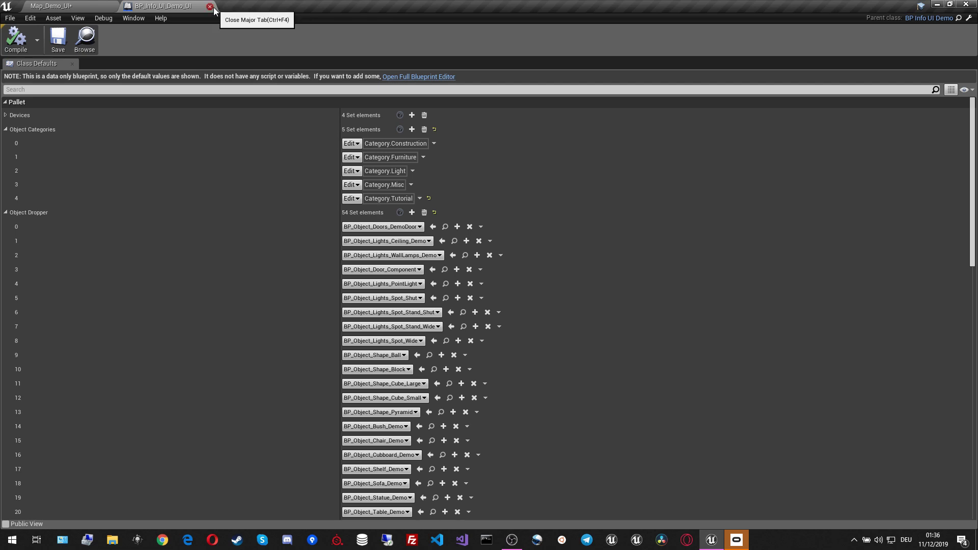
{"action": "left_click", "coordinate": [209, 6]}
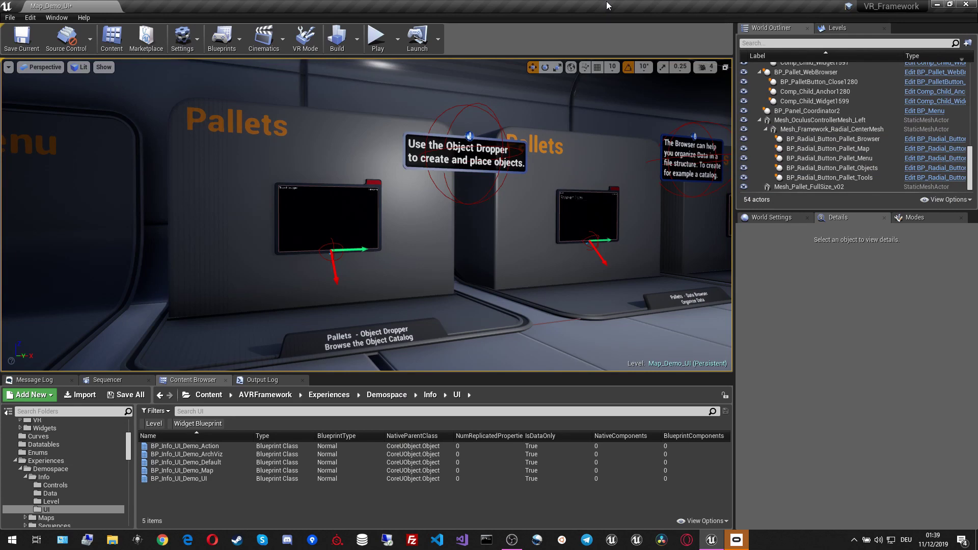
Step: Play the level to test placing tutorial cubes with the Object Dropper pallet, stop the simulation and look over the neighbouring pallets
{"action": "left_click", "coordinate": [378, 35]}
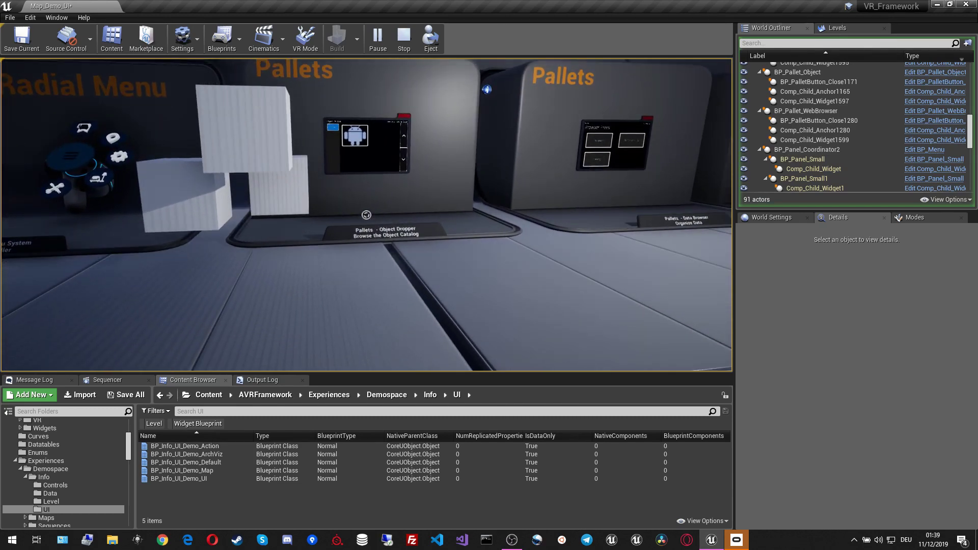
{"action": "key", "text": "Escape"}
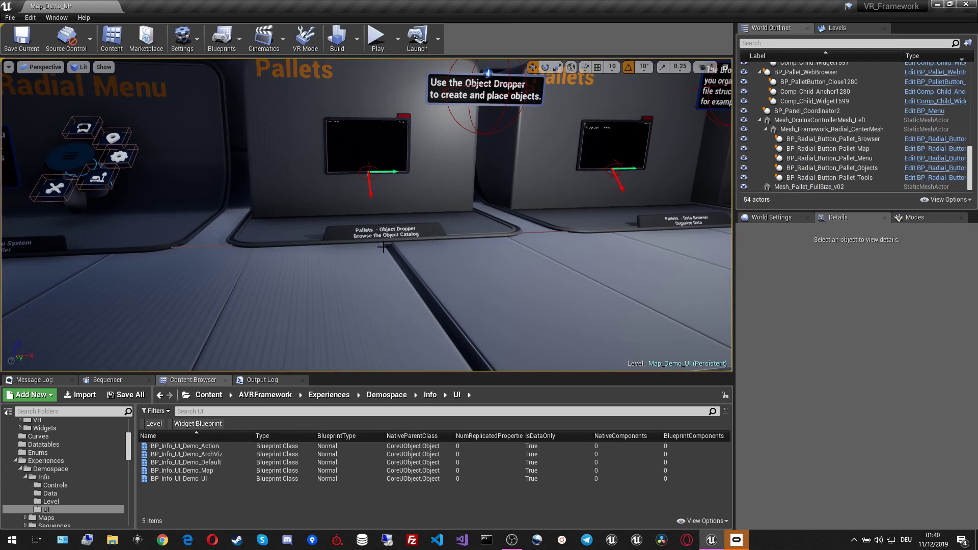
{"action": "right_click_drag", "start_coordinate": [545, 169], "coordinate": [545, 170]}
{"action": "right_click_drag", "start_coordinate": [679, 145], "coordinate": [679, 145]}
{"action": "right_click_drag", "start_coordinate": [342, 281], "coordinate": [342, 281]}
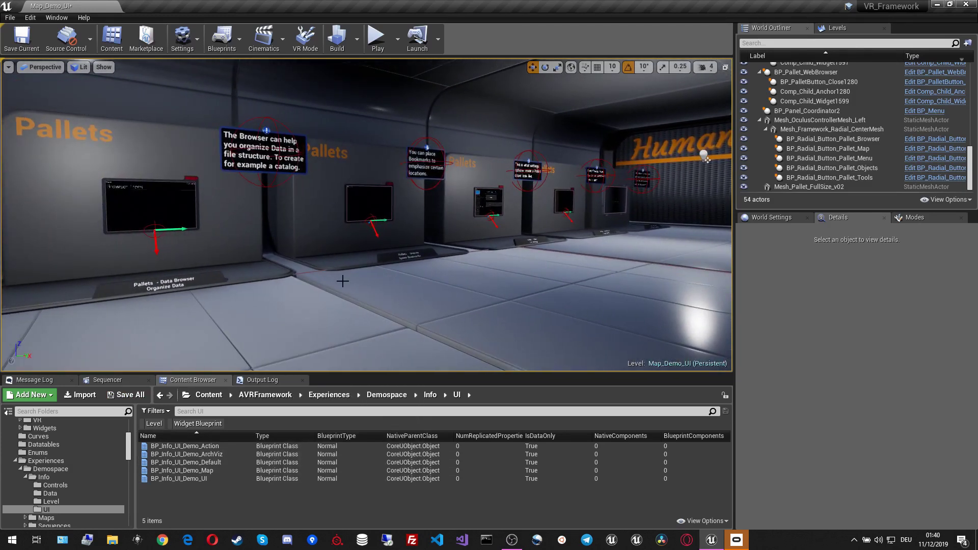
Step: Reopen BP_Info_UI_Demo_UI, examine its Bookmarks and Devices sets, and close the blueprint
{"action": "left_click", "coordinate": [178, 478]}
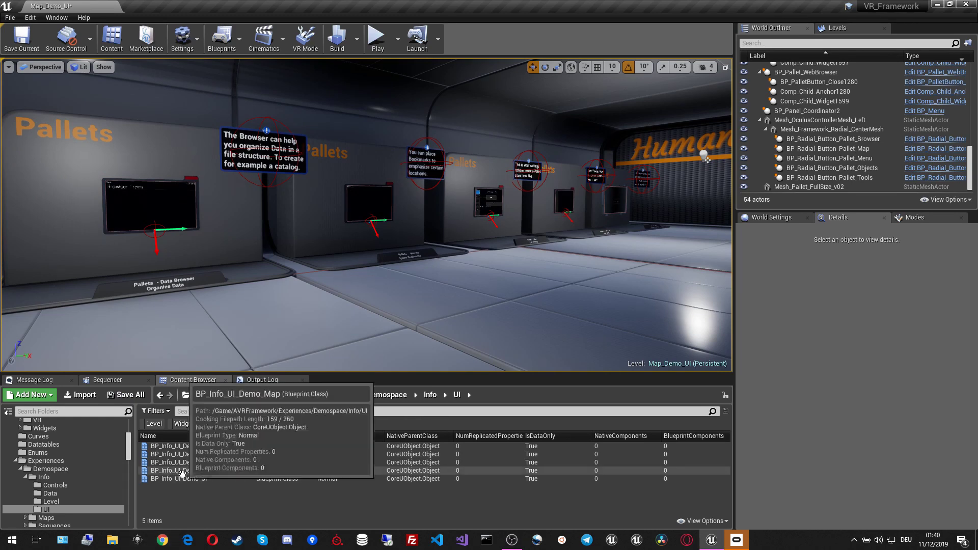
{"action": "double_click", "coordinate": [178, 477]}
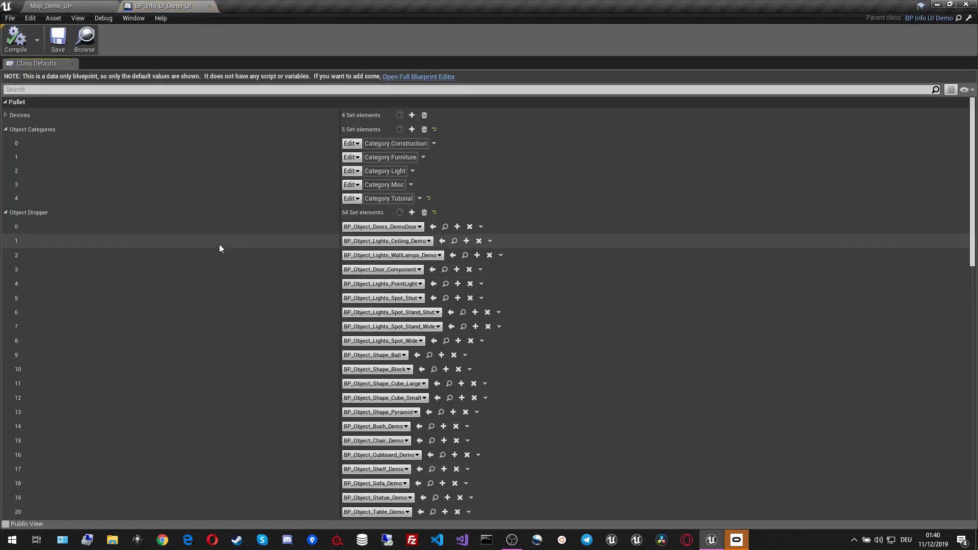
{"action": "left_click", "coordinate": [7, 212]}
{"action": "left_click", "coordinate": [6, 227]}
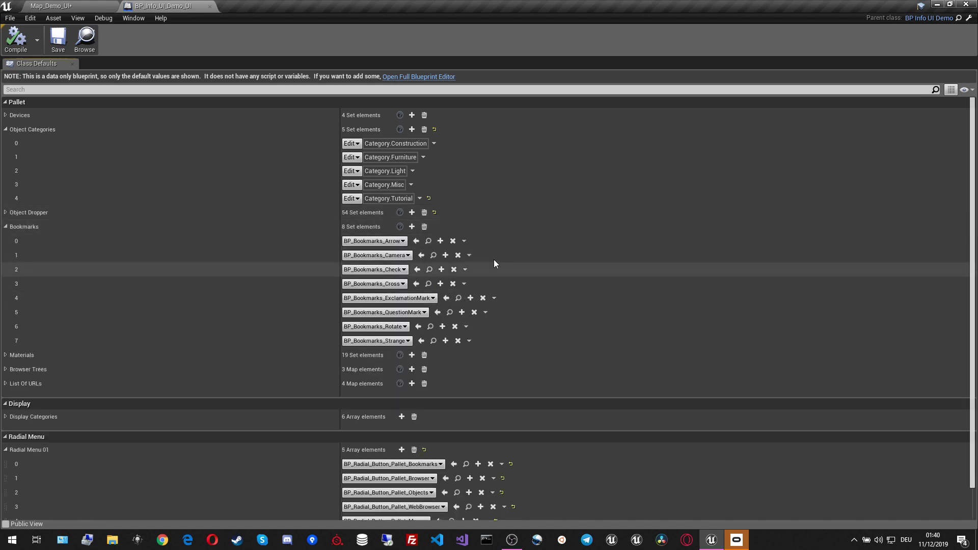
{"action": "left_click", "coordinate": [6, 226]}
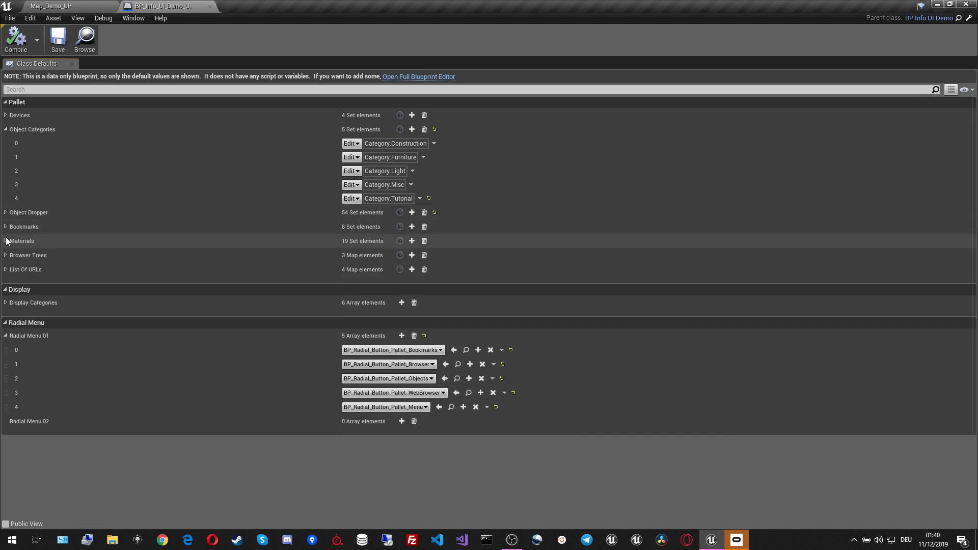
{"action": "left_click", "coordinate": [5, 115]}
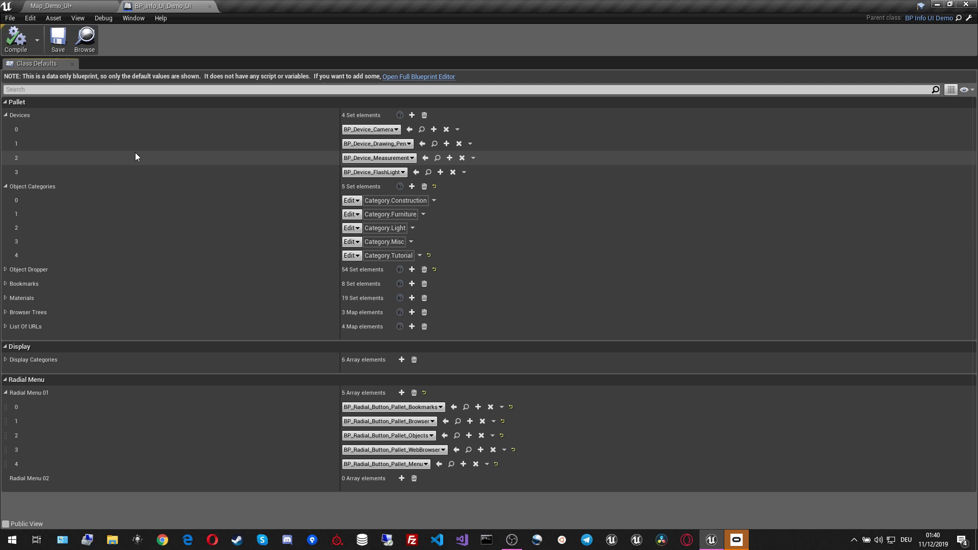
{"action": "left_click", "coordinate": [209, 6]}
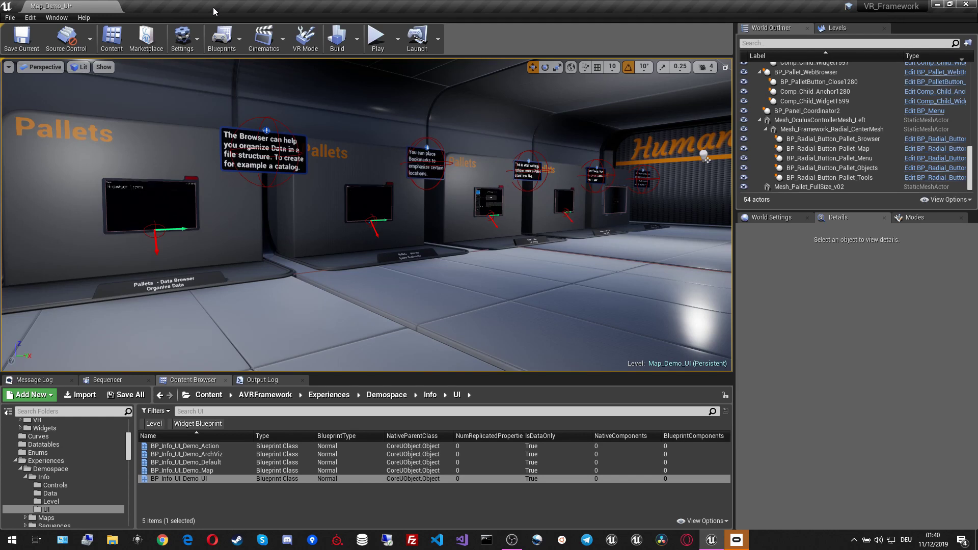